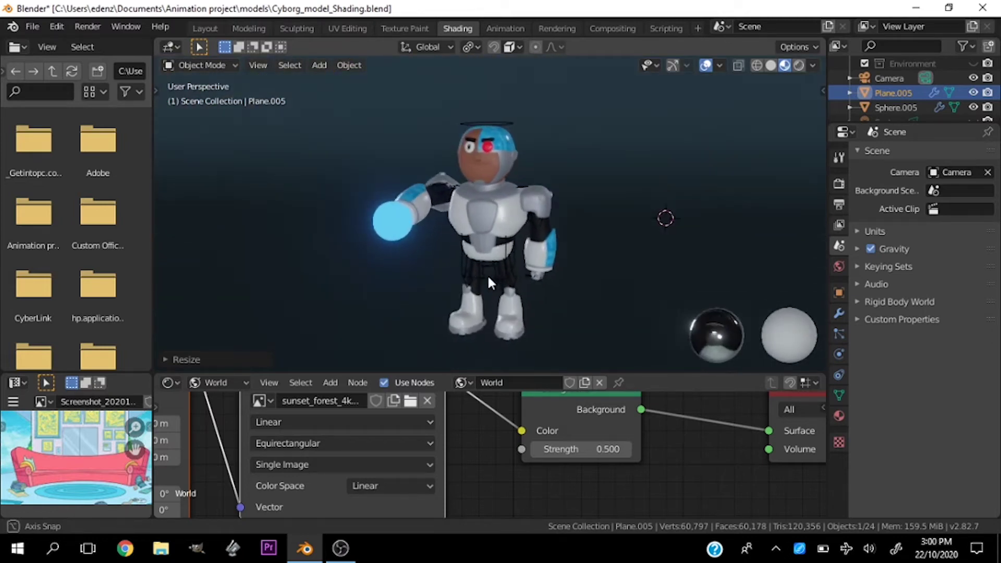
- Switch the cyborg viewport to Rendered shading and orbit to view it from the side
{"action": "scroll", "coordinate": [493, 167], "scroll_direction": "up", "scroll_amount": 5}
{"action": "scroll", "coordinate": [516, 184], "scroll_direction": "up", "scroll_amount": 3}
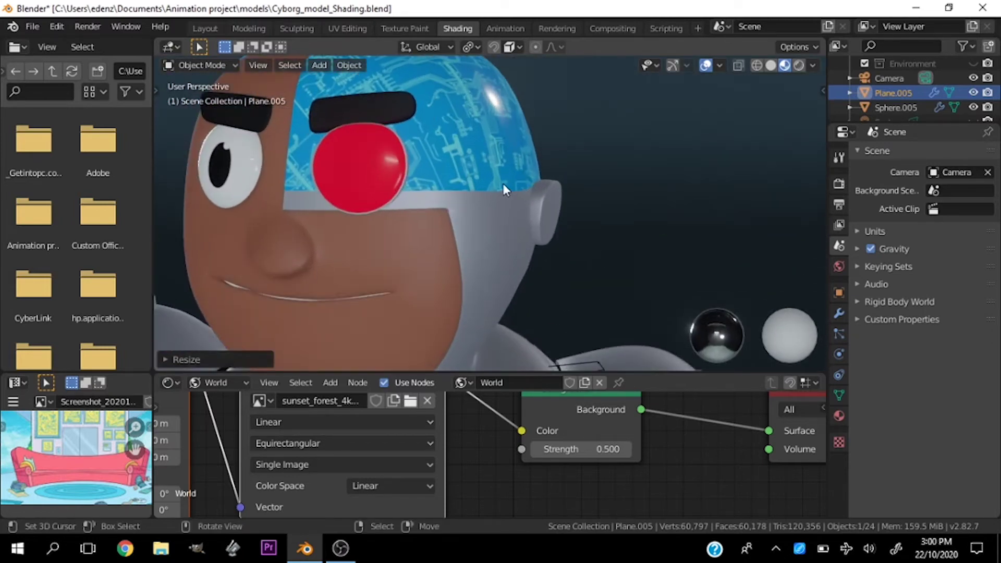
{"action": "scroll", "coordinate": [501, 189], "scroll_direction": "down", "scroll_amount": 3}
{"action": "scroll", "coordinate": [461, 216], "scroll_direction": "down", "scroll_amount": 2}
{"action": "scroll", "coordinate": [537, 195], "scroll_direction": "down", "scroll_amount": 2}
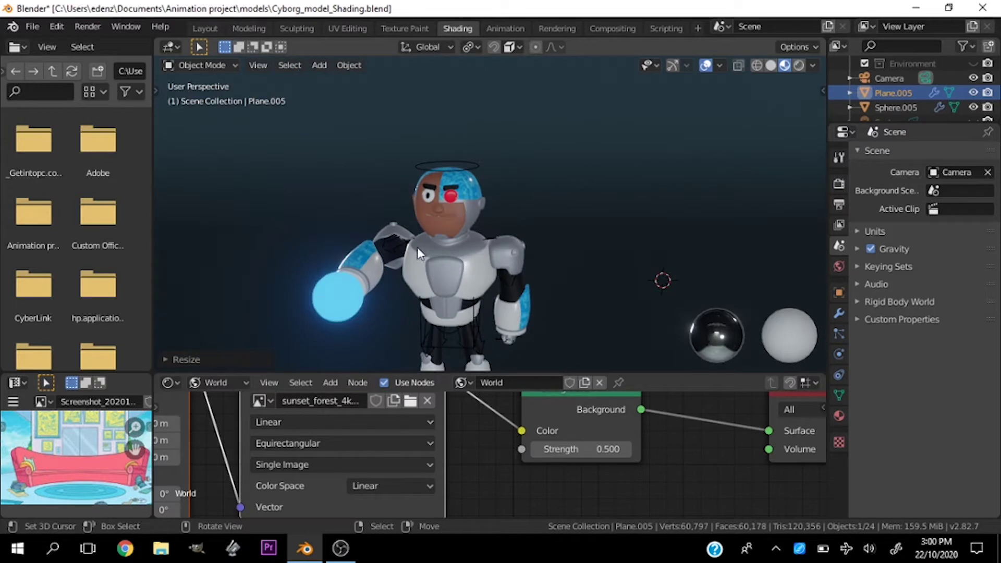
{"action": "scroll", "coordinate": [420, 256], "scroll_direction": "down", "scroll_amount": 2}
{"action": "scroll", "coordinate": [414, 172], "scroll_direction": "up", "scroll_amount": 2}
{"action": "scroll", "coordinate": [483, 251], "scroll_direction": "up", "scroll_amount": 2}
{"action": "scroll", "coordinate": [483, 251], "scroll_direction": "down", "scroll_amount": 2}
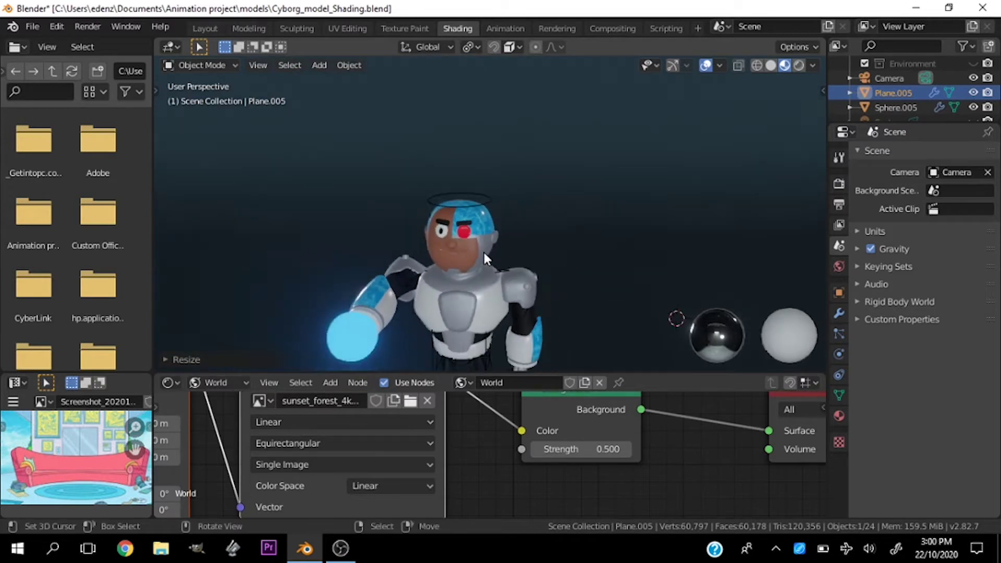
{"action": "scroll", "coordinate": [483, 250], "scroll_direction": "down", "scroll_amount": 2}
{"action": "scroll", "coordinate": [480, 274], "scroll_direction": "down", "scroll_amount": 1}
{"action": "key", "text": "z"}
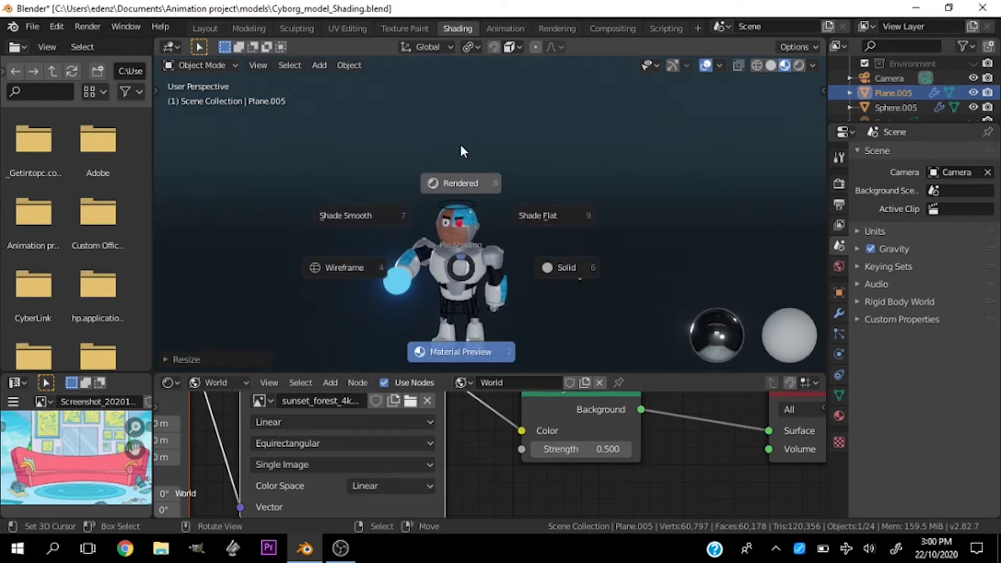
{"action": "left_click", "coordinate": [461, 149]}
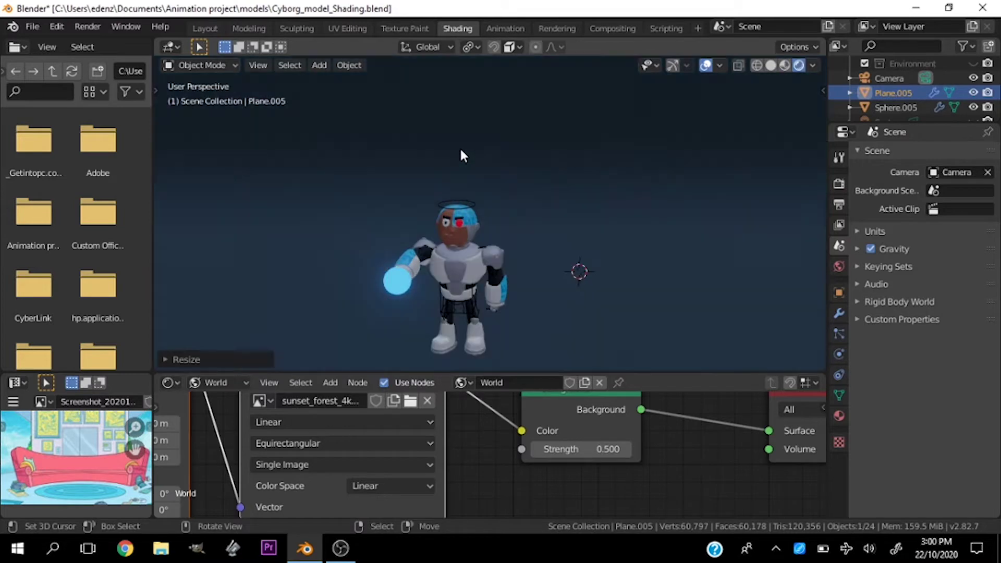
{"action": "scroll", "coordinate": [476, 231], "scroll_direction": "up", "scroll_amount": 5}
{"action": "middle_click_drag", "start_coordinate": [420, 155], "coordinate": [557, 271]}
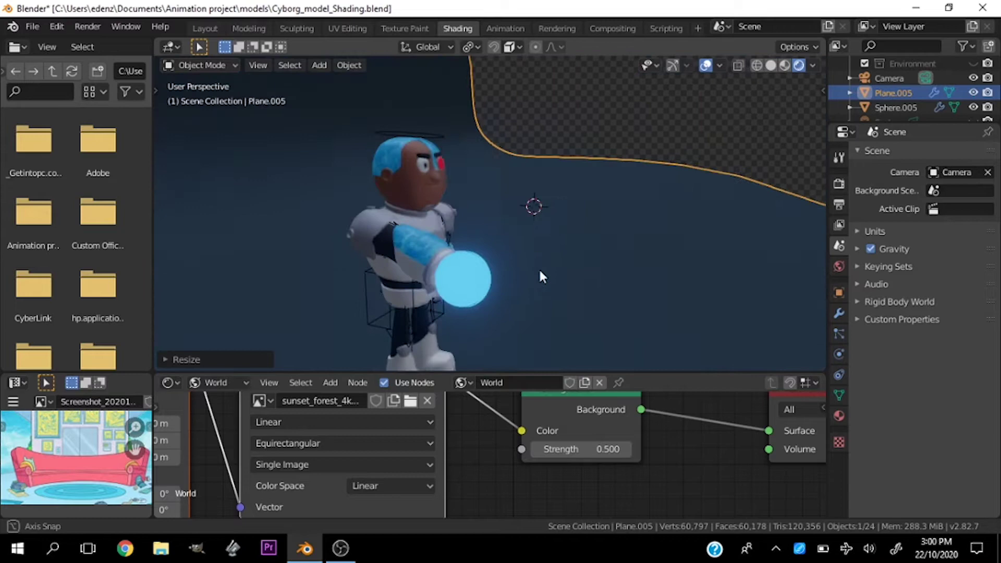
{"action": "middle_click_drag", "start_coordinate": [555, 264], "coordinate": [400, 266]}
{"action": "scroll", "coordinate": [421, 185], "scroll_direction": "up", "scroll_amount": 4}
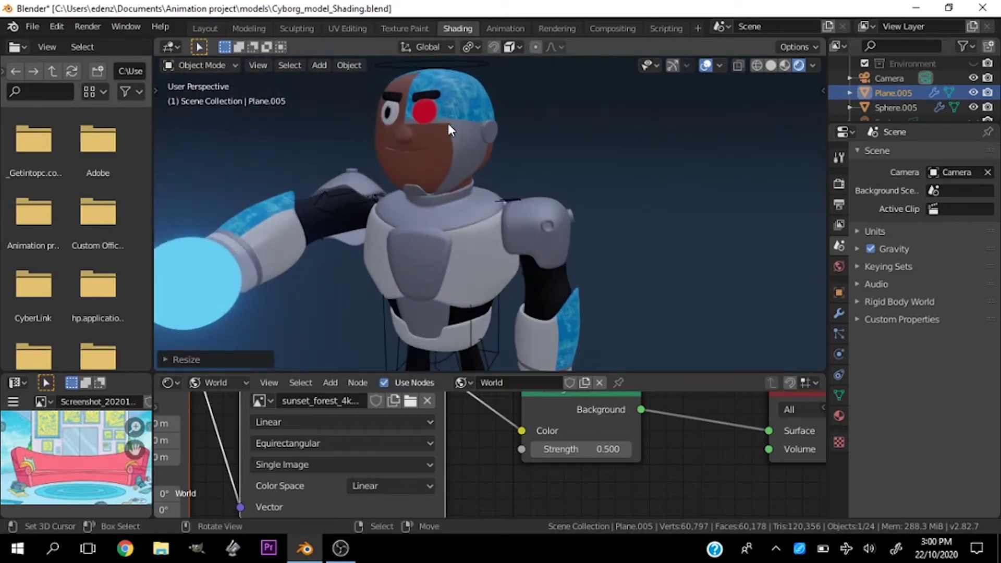
{"action": "scroll", "coordinate": [446, 122], "scroll_direction": "down", "scroll_amount": 4}
- Compare the cyborg in Material Preview, then switch back to Rendered shading
{"action": "key", "text": "z"}
{"action": "left_click", "coordinate": [441, 201]}
{"action": "scroll", "coordinate": [459, 139], "scroll_direction": "up", "scroll_amount": 4}
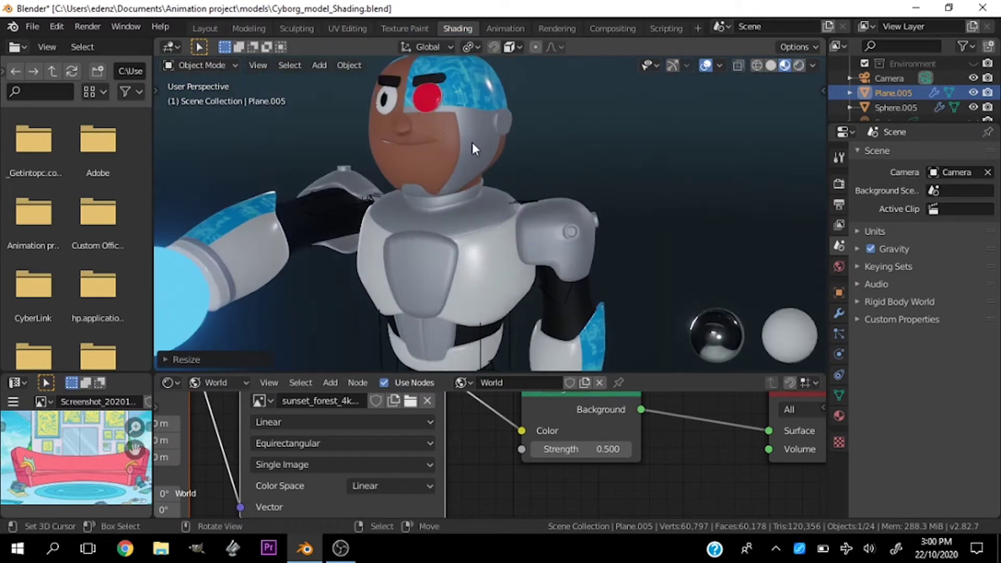
{"action": "scroll", "coordinate": [471, 149], "scroll_direction": "down", "scroll_amount": 5}
{"action": "mouse_move", "coordinate": [495, 163]}
{"action": "middle_mouse_down"}
{"action": "mouse_move", "coordinate": [431, 161]}
{"action": "mouse_move", "coordinate": [522, 163]}
{"action": "middle_mouse_up"}
{"action": "key", "text": "z"}
{"action": "left_click", "coordinate": [458, 179]}
{"action": "scroll", "coordinate": [483, 163], "scroll_direction": "up", "scroll_amount": 3}
{"action": "scroll", "coordinate": [448, 153], "scroll_direction": "up", "scroll_amount": 2}
- Return to Material Preview and show the gallery of preview lighting HDRIs
{"action": "key", "text": "z"}
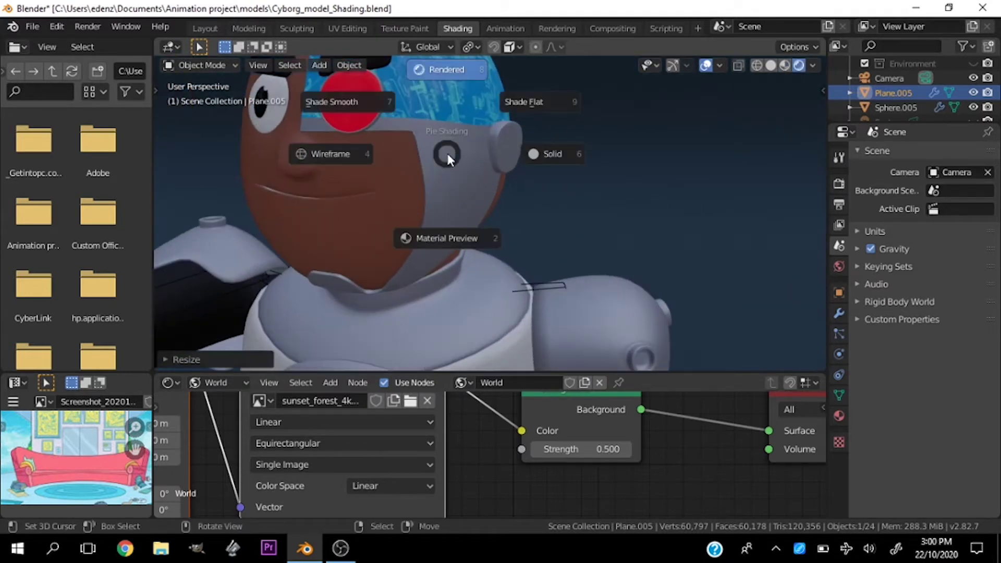
{"action": "left_click", "coordinate": [450, 230]}
{"action": "scroll", "coordinate": [434, 171], "scroll_direction": "down", "scroll_amount": 2}
{"action": "scroll", "coordinate": [433, 181], "scroll_direction": "down", "scroll_amount": 4}
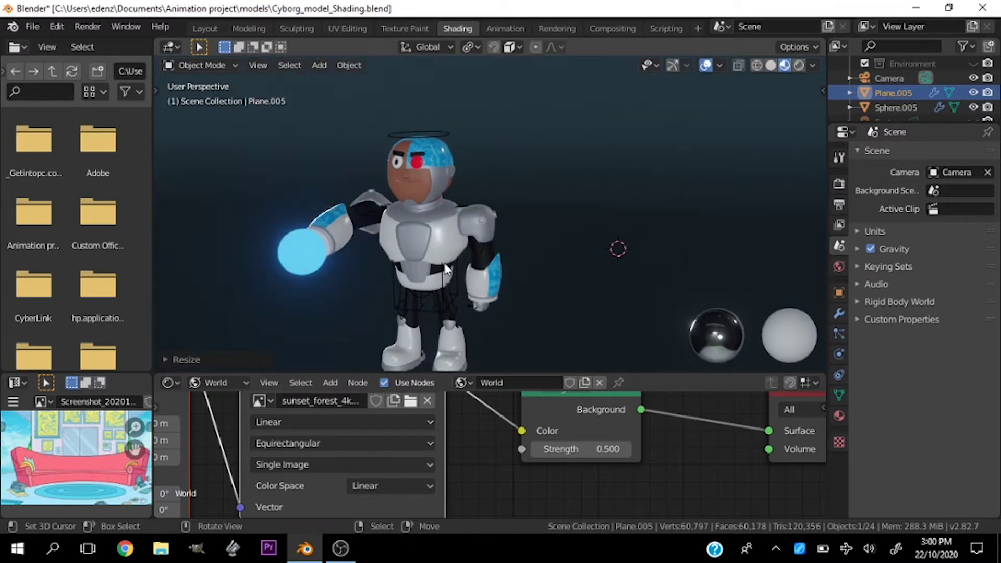
{"action": "middle_click_drag", "start_coordinate": [441, 286], "coordinate": [445, 268], "text": "shift"}
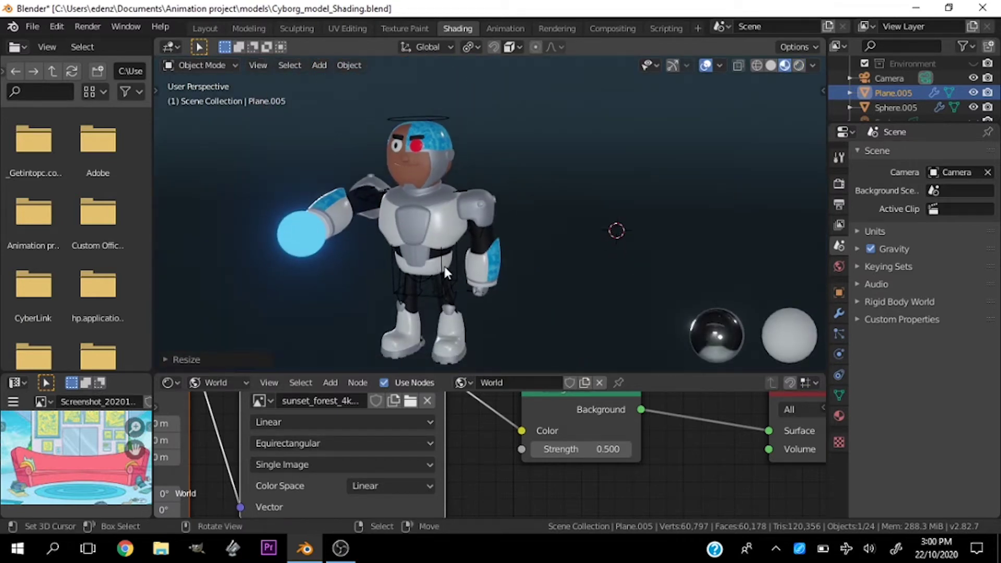
{"action": "left_click", "coordinate": [815, 63]}
{"action": "left_click", "coordinate": [797, 178]}
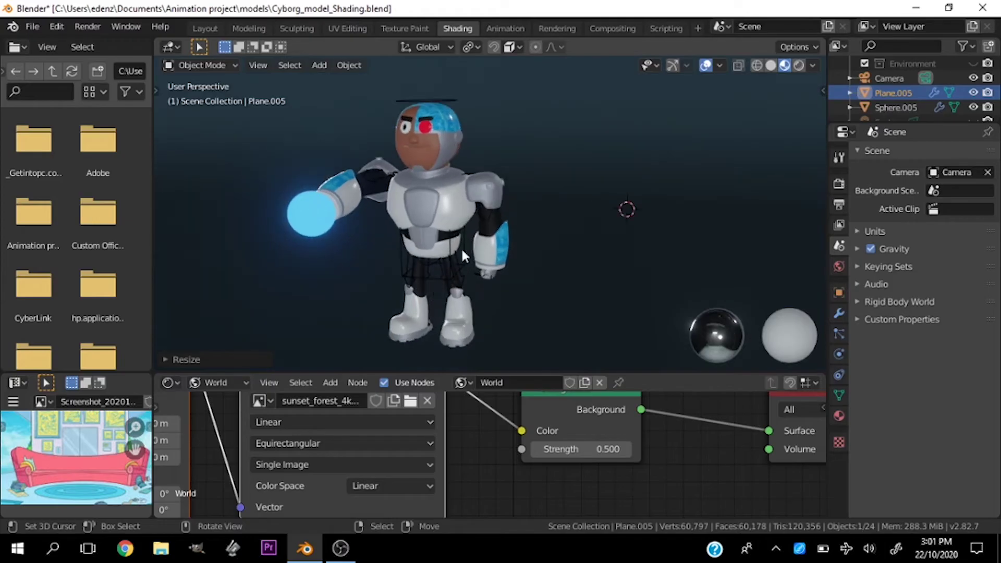
{"action": "left_click", "coordinate": [454, 247]}
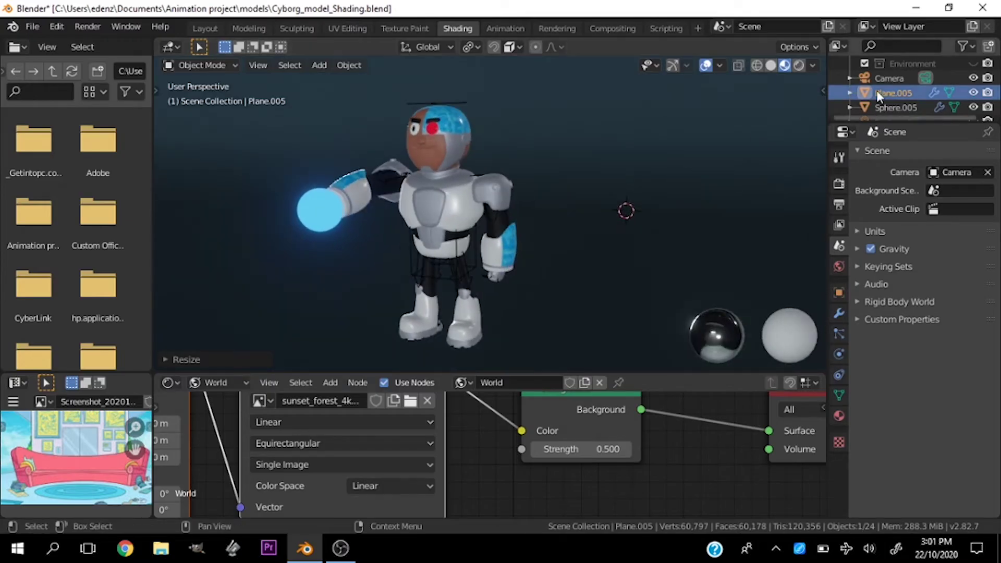
{"action": "left_click", "coordinate": [813, 64]}
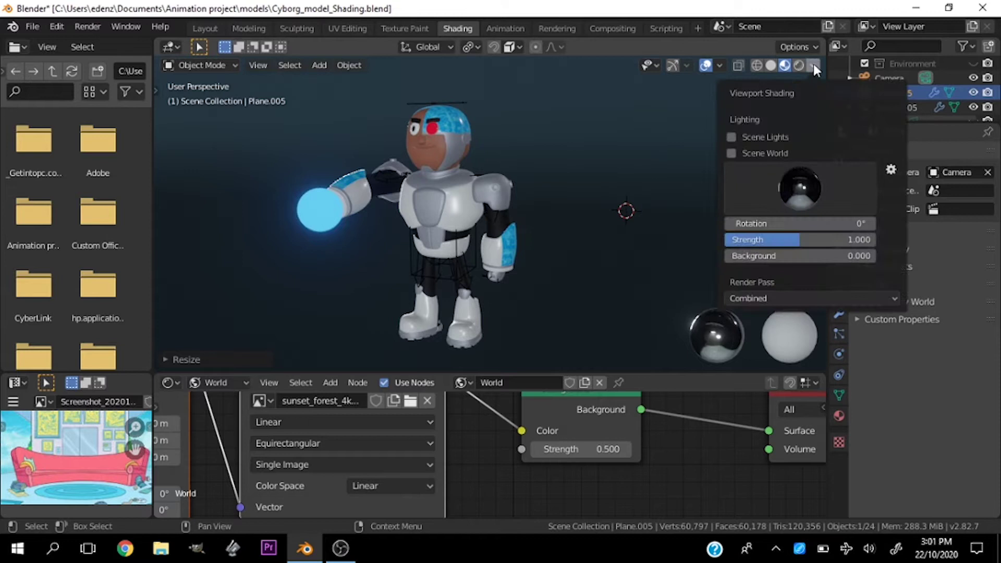
{"action": "left_click", "coordinate": [790, 179]}
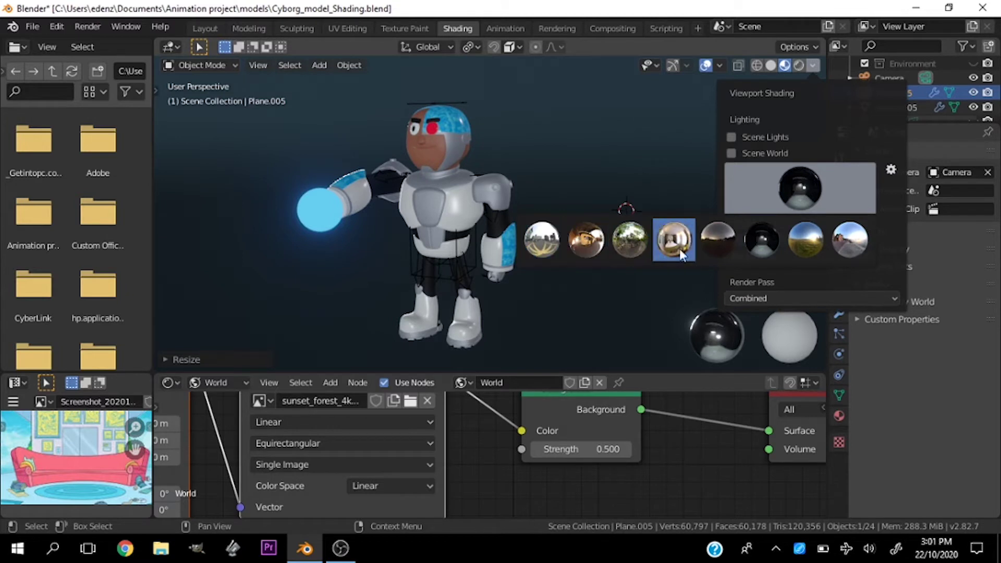
{"action": "left_click", "coordinate": [765, 247]}
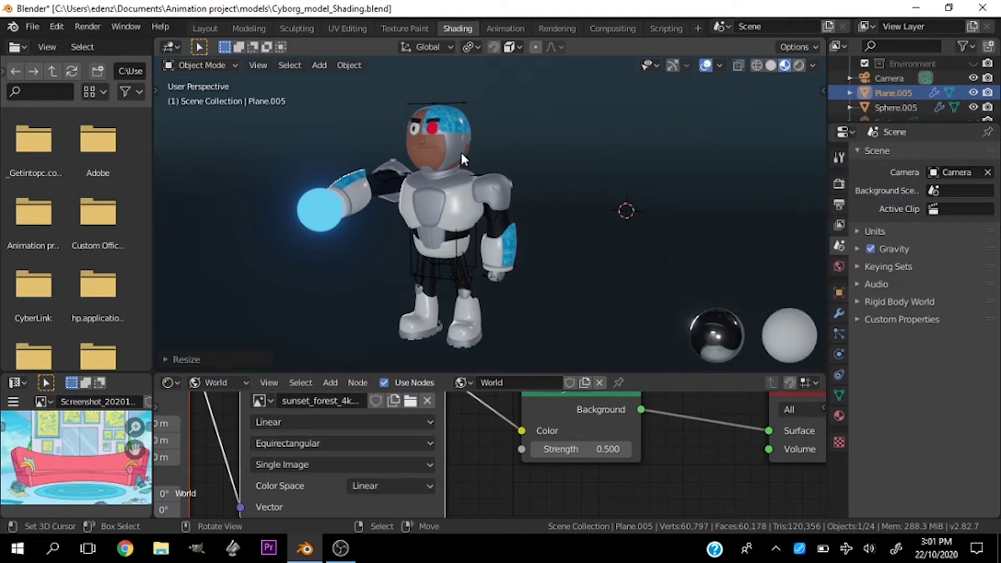
{"action": "scroll", "coordinate": [462, 130], "scroll_direction": "up", "scroll_amount": 3}
{"action": "scroll", "coordinate": [464, 116], "scroll_direction": "down", "scroll_amount": 3}
{"action": "scroll", "coordinate": [464, 120], "scroll_direction": "up", "scroll_amount": 3}
{"action": "mouse_move", "coordinate": [464, 120]}
{"action": "middle_mouse_down"}
{"action": "mouse_move", "coordinate": [592, 131]}
{"action": "mouse_move", "coordinate": [402, 118]}
{"action": "mouse_move", "coordinate": [421, 102]}
{"action": "middle_mouse_up"}
{"action": "scroll", "coordinate": [448, 165], "scroll_direction": "up", "scroll_amount": 2}
{"action": "scroll", "coordinate": [447, 168], "scroll_direction": "down", "scroll_amount": 5}
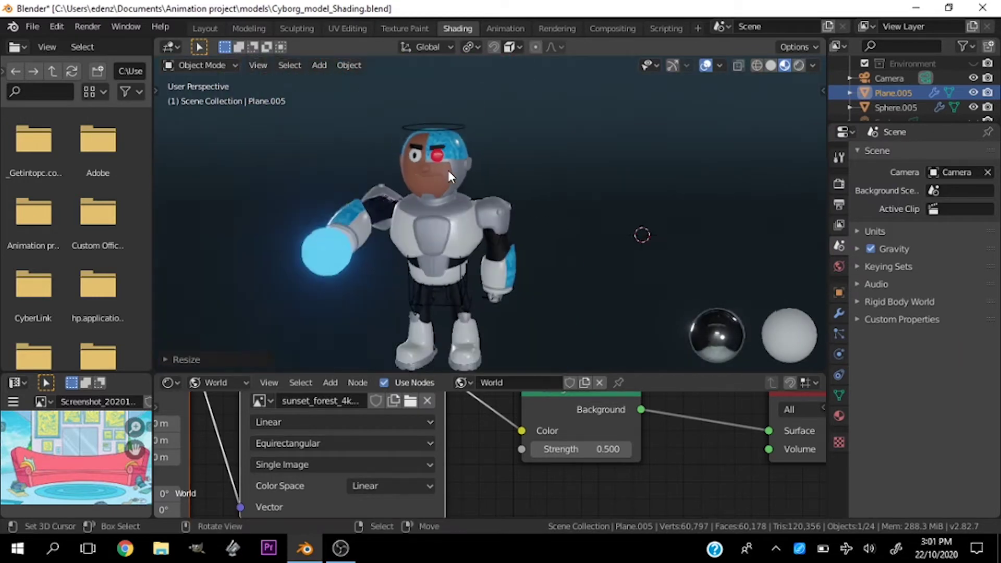
{"action": "middle_click_drag", "start_coordinate": [449, 257], "coordinate": [459, 255]}
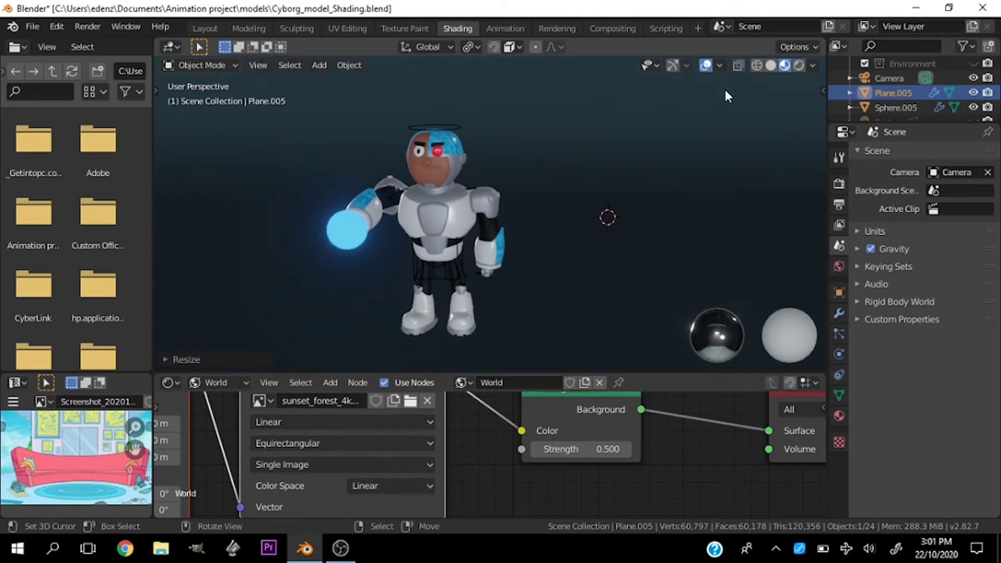
- Light the material preview with the city HDRI and orbit to inspect it
{"action": "left_click", "coordinate": [812, 66]}
{"action": "left_click", "coordinate": [766, 185]}
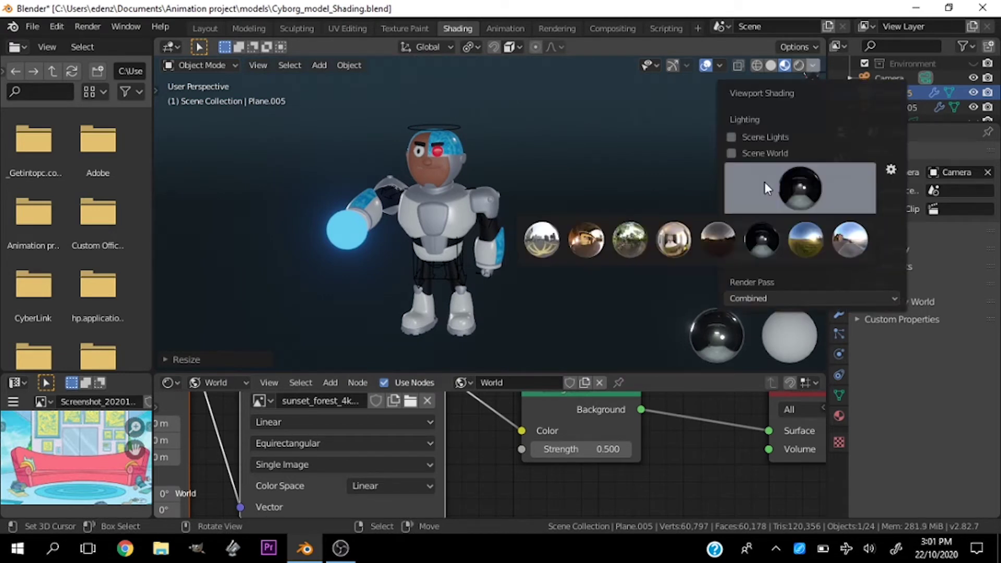
{"action": "left_click", "coordinate": [764, 183]}
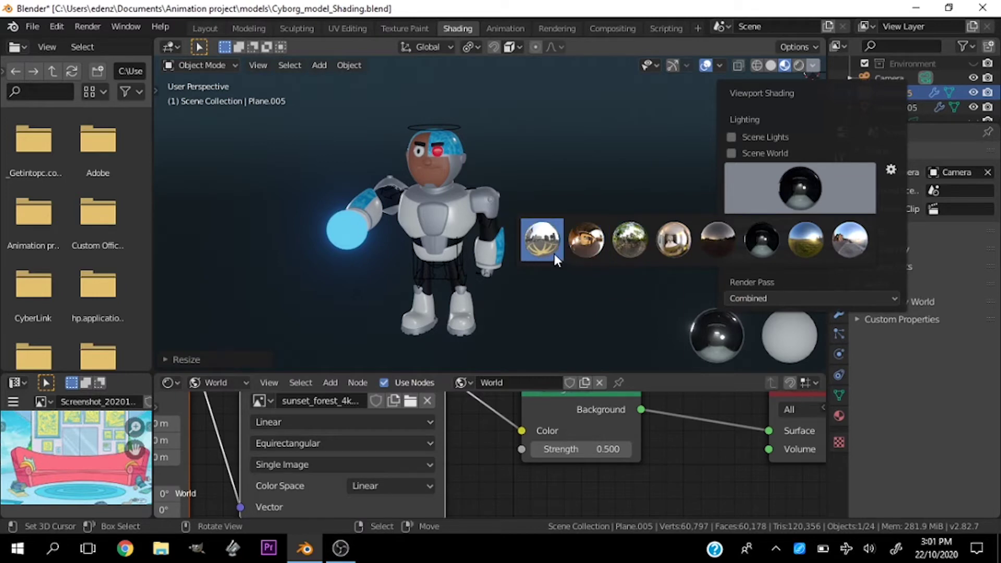
{"action": "left_click", "coordinate": [543, 240]}
{"action": "scroll", "coordinate": [437, 151], "scroll_direction": "up", "scroll_amount": 3}
{"action": "scroll", "coordinate": [454, 155], "scroll_direction": "down", "scroll_amount": 4}
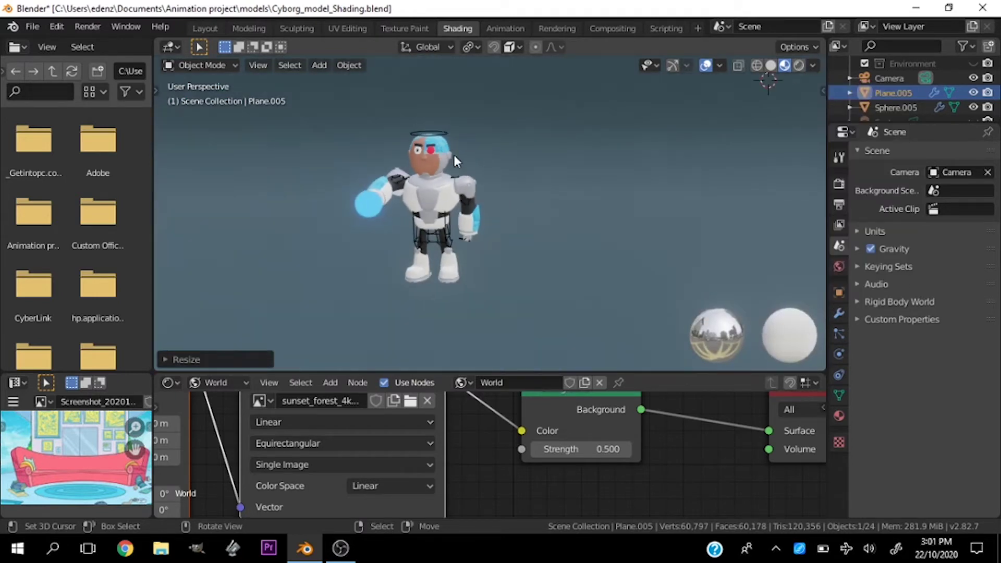
{"action": "scroll", "coordinate": [479, 175], "scroll_direction": "up", "scroll_amount": 3}
{"action": "mouse_move", "coordinate": [479, 175]}
{"action": "middle_mouse_down"}
{"action": "mouse_move", "coordinate": [373, 171]}
{"action": "mouse_move", "coordinate": [547, 195]}
{"action": "mouse_move", "coordinate": [592, 151]}
{"action": "mouse_move", "coordinate": [403, 169]}
{"action": "middle_mouse_up"}
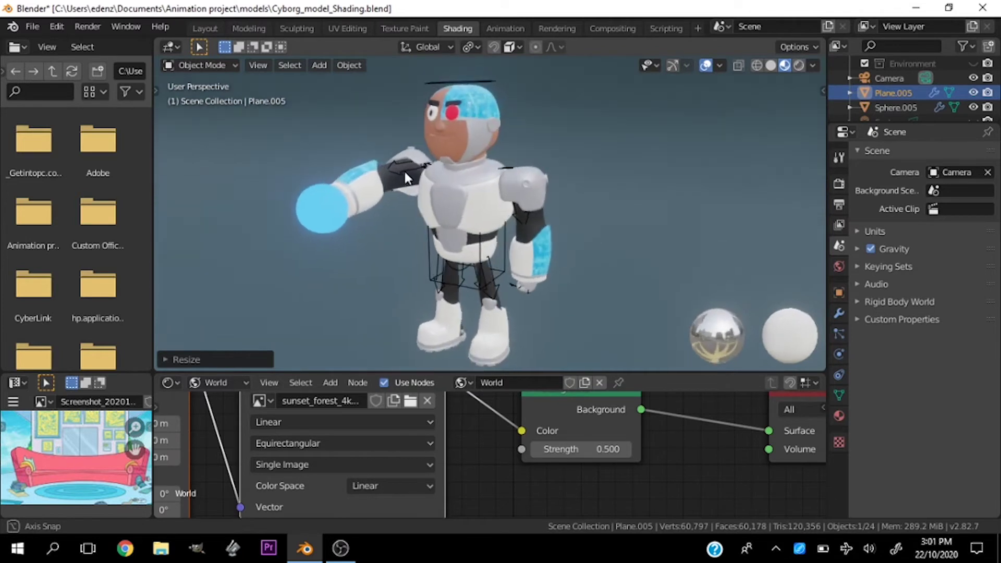
- Swap the preview lighting to the dark night HDRI
{"action": "left_click", "coordinate": [815, 64]}
{"action": "left_click", "coordinate": [764, 208]}
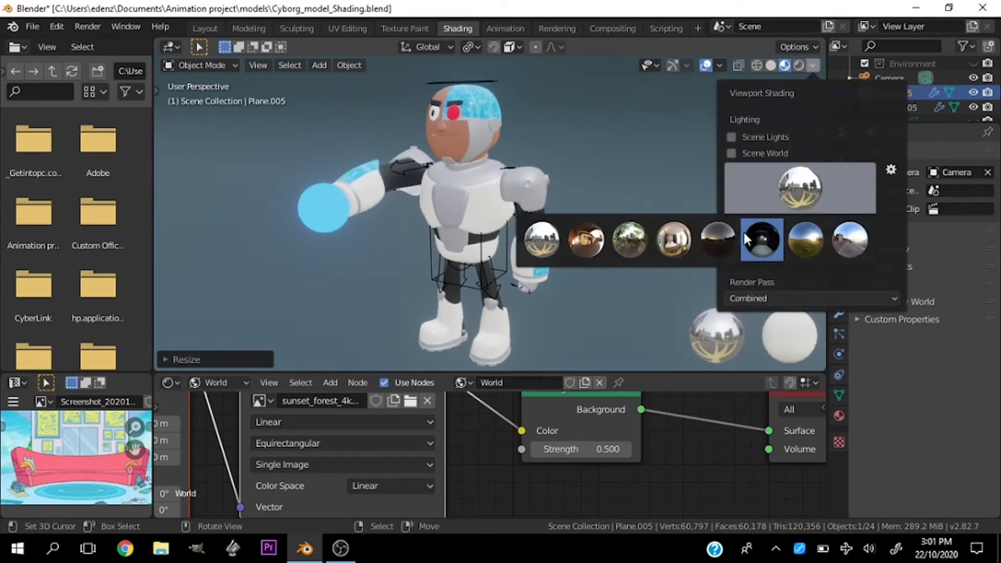
{"action": "left_click", "coordinate": [754, 231]}
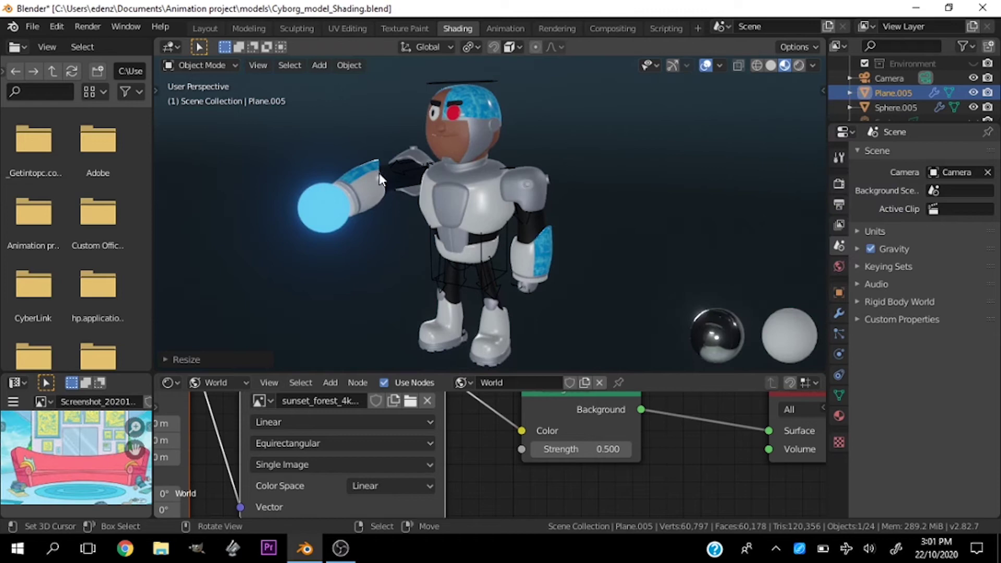
- Zoom in close on the cyborg's head under the dark lighting
{"action": "middle_click_drag", "start_coordinate": [400, 170], "coordinate": [492, 183]}
{"action": "scroll", "coordinate": [491, 182], "scroll_direction": "up", "scroll_amount": 2}
{"action": "middle_click_drag", "start_coordinate": [398, 159], "coordinate": [490, 84]}
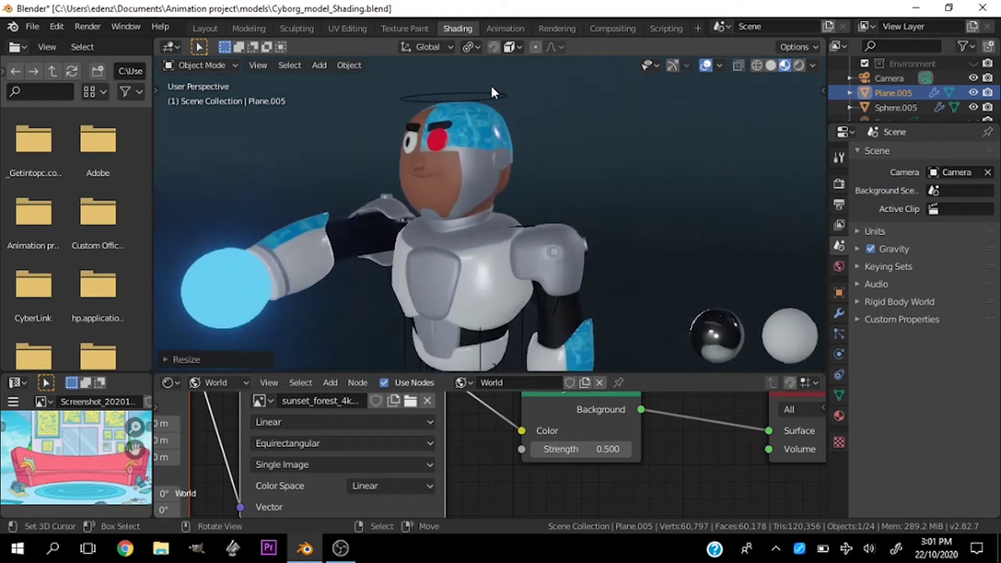
{"action": "scroll", "coordinate": [490, 83], "scroll_direction": "up", "scroll_amount": 4}
- Pull back and frame the full cyborg from the front
{"action": "mouse_move", "coordinate": [487, 161]}
{"action": "middle_mouse_down"}
{"action": "mouse_move", "coordinate": [462, 143]}
{"action": "mouse_move", "coordinate": [555, 143]}
{"action": "mouse_move", "coordinate": [458, 136]}
{"action": "mouse_move", "coordinate": [510, 166]}
{"action": "middle_mouse_up"}
{"action": "scroll", "coordinate": [483, 120], "scroll_direction": "down", "scroll_amount": 3}
{"action": "scroll", "coordinate": [478, 126], "scroll_direction": "down", "scroll_amount": 4}
{"action": "scroll", "coordinate": [461, 131], "scroll_direction": "up", "scroll_amount": 3}
{"action": "scroll", "coordinate": [465, 124], "scroll_direction": "down", "scroll_amount": 3}
{"action": "scroll", "coordinate": [443, 121], "scroll_direction": "up", "scroll_amount": 4}
{"action": "scroll", "coordinate": [440, 142], "scroll_direction": "down", "scroll_amount": 2}
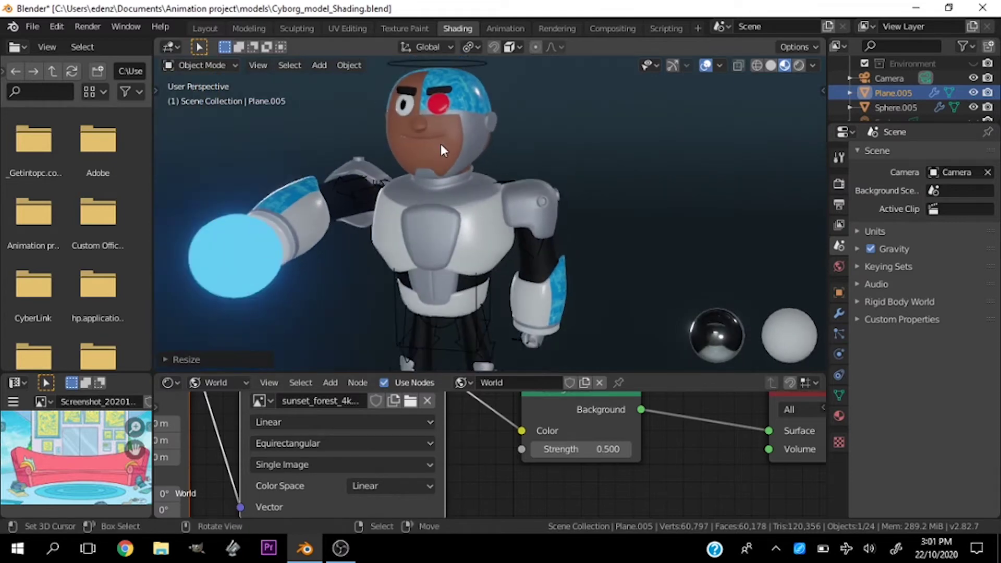
{"action": "scroll", "coordinate": [437, 154], "scroll_direction": "down", "scroll_amount": 1}
{"action": "mouse_move", "coordinate": [437, 154]}
{"action": "middle_mouse_down"}
{"action": "mouse_move", "coordinate": [408, 159]}
{"action": "mouse_move", "coordinate": [465, 167]}
{"action": "middle_mouse_up"}
{"action": "scroll", "coordinate": [465, 167], "scroll_direction": "down", "scroll_amount": 1}
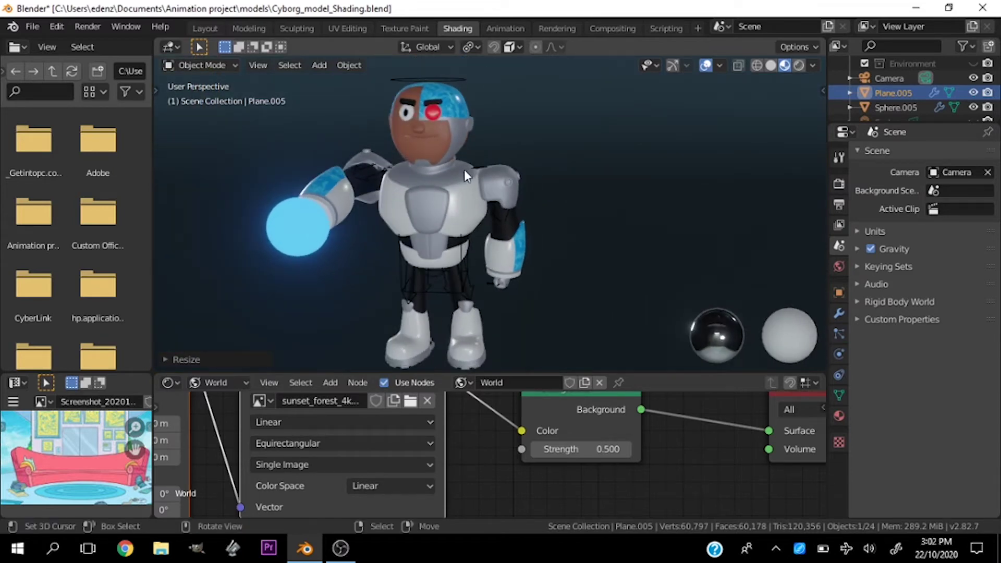
{"action": "scroll", "coordinate": [464, 176], "scroll_direction": "down", "scroll_amount": 2}
{"action": "scroll", "coordinate": [464, 178], "scroll_direction": "up", "scroll_amount": 2}
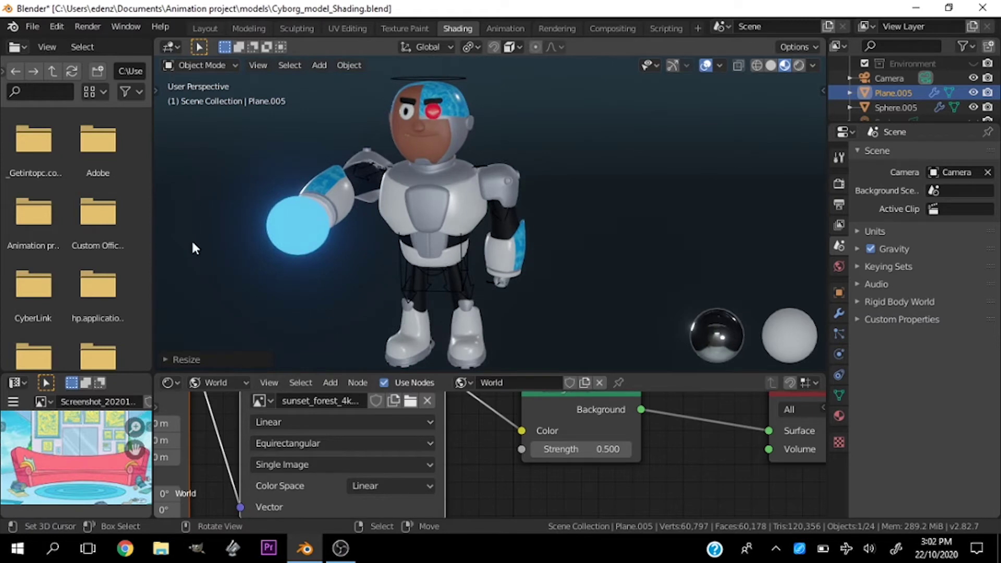
- In File Explorer, go to C:\Program Files\Blender Foundation\Blender 2.82\2.82
{"action": "key", "text": "super+e"}
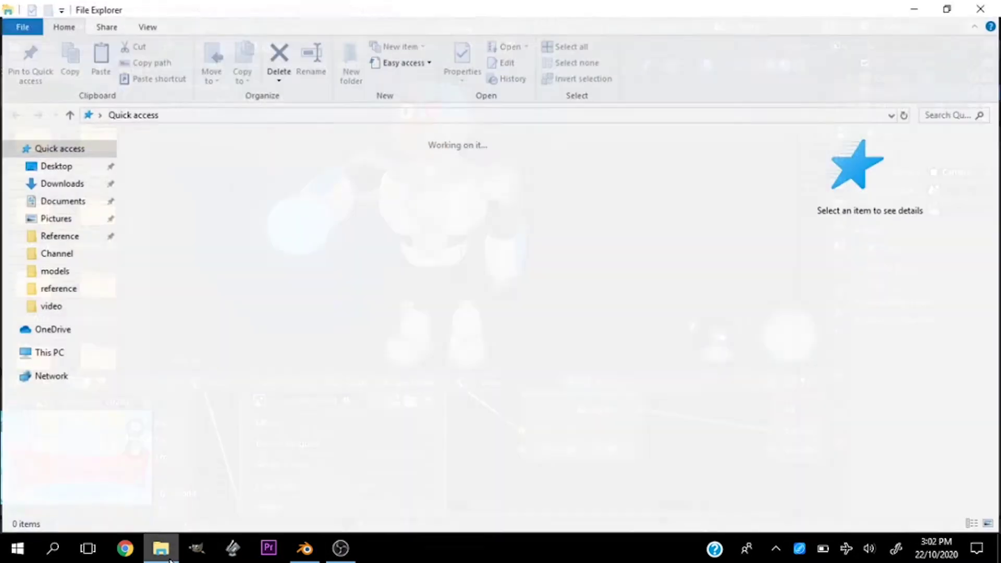
{"action": "scroll", "coordinate": [48, 444], "scroll_direction": "down", "scroll_amount": 1}
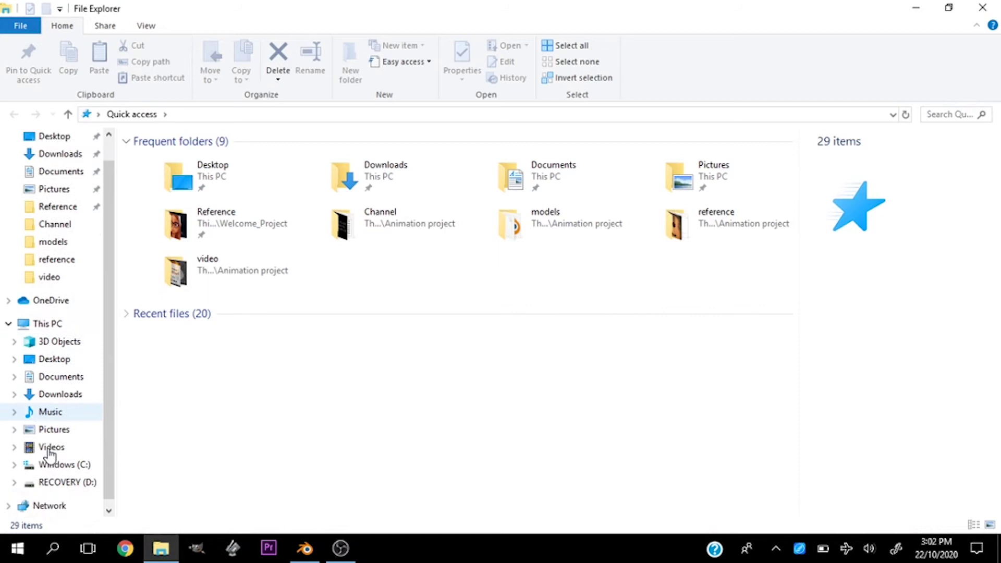
{"action": "left_click", "coordinate": [59, 466]}
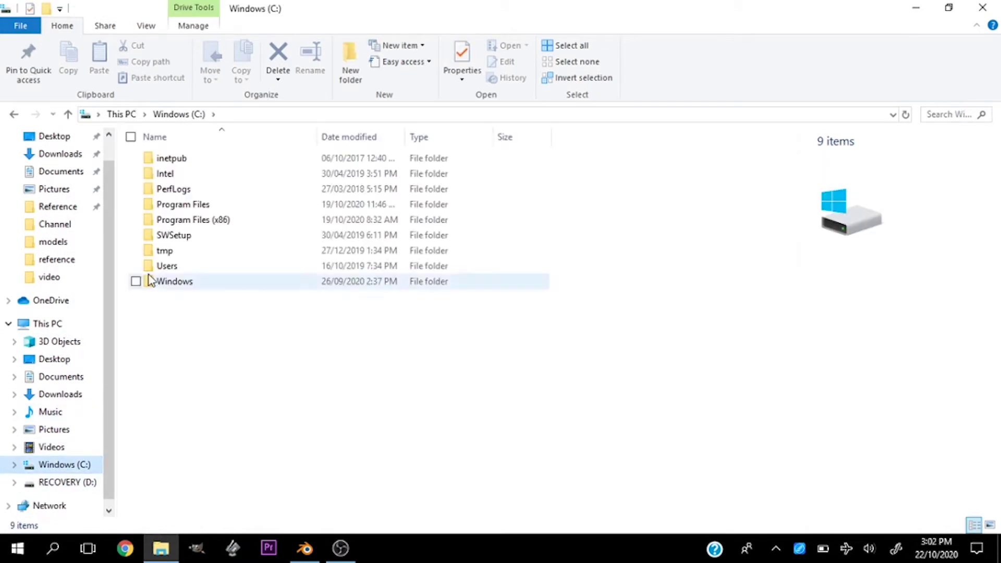
{"action": "double_click", "coordinate": [183, 203]}
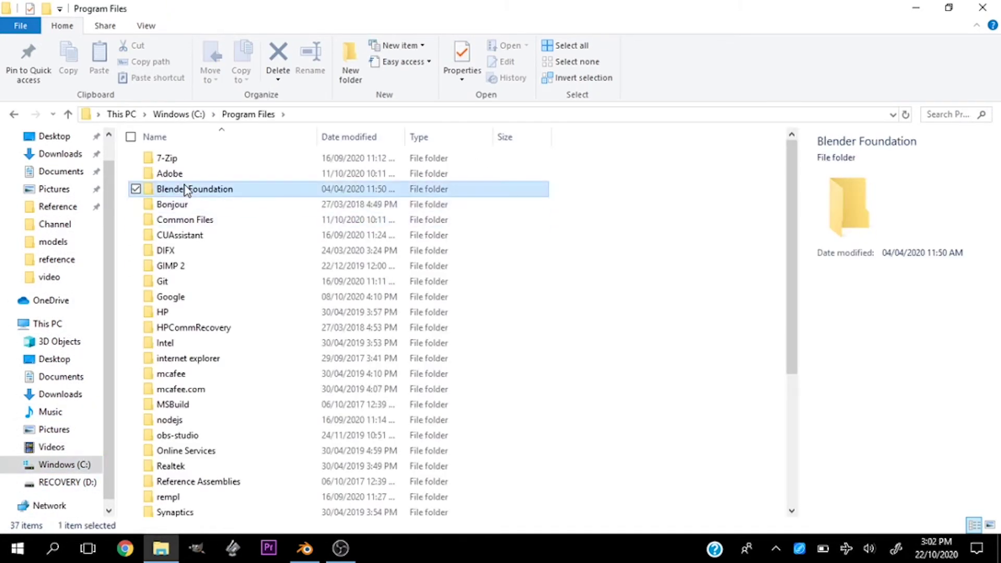
{"action": "double_click", "coordinate": [188, 188]}
{"action": "double_click", "coordinate": [225, 191]}
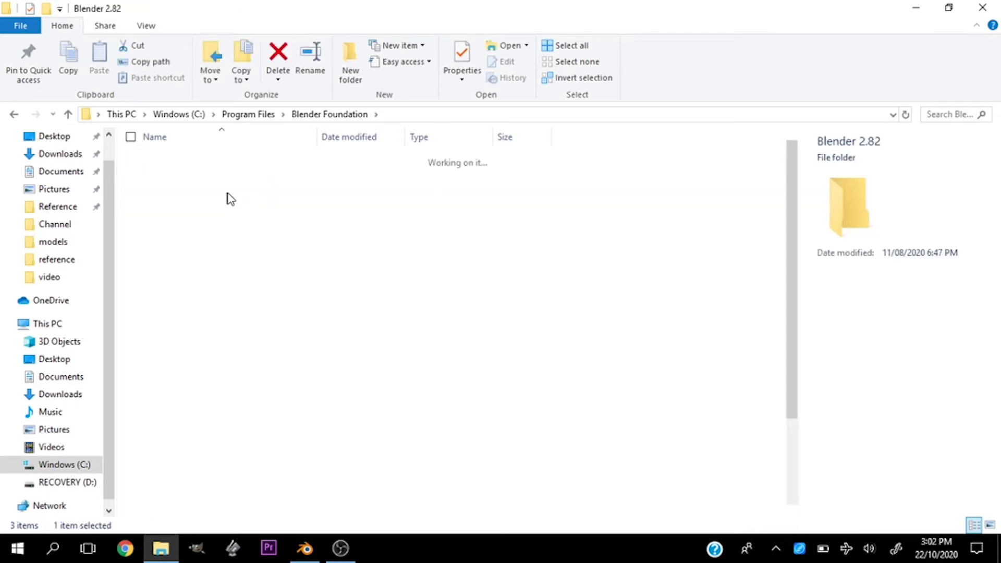
{"action": "double_click", "coordinate": [189, 161]}
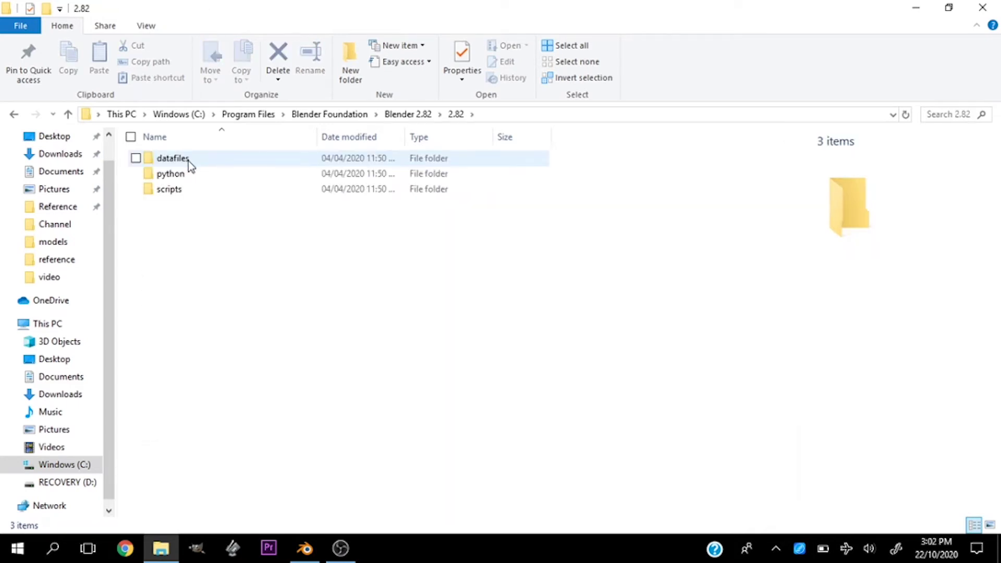
- Continue into datafiles\studiolights\world and select studio.exr
{"action": "left_click", "coordinate": [415, 115]}
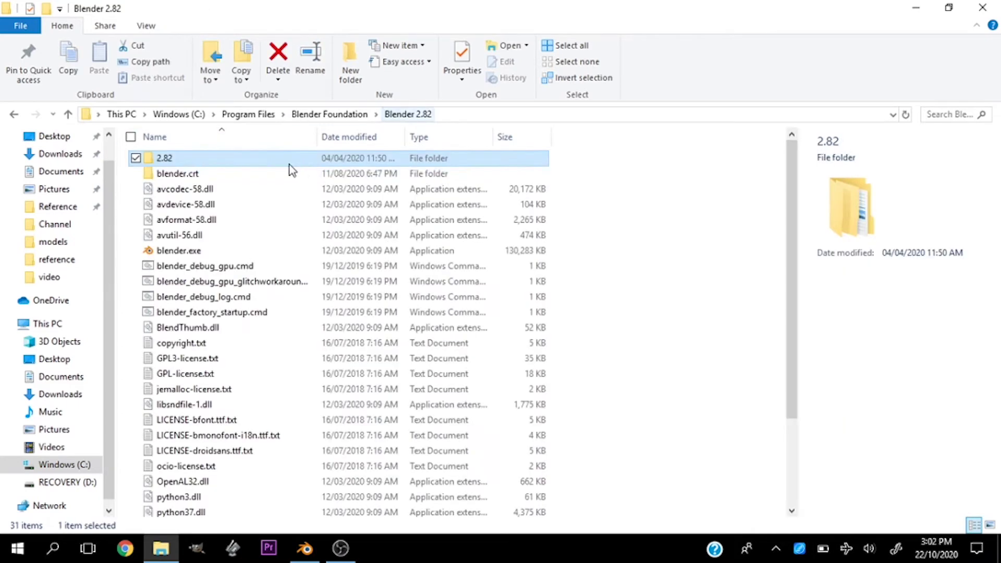
{"action": "double_click", "coordinate": [167, 162]}
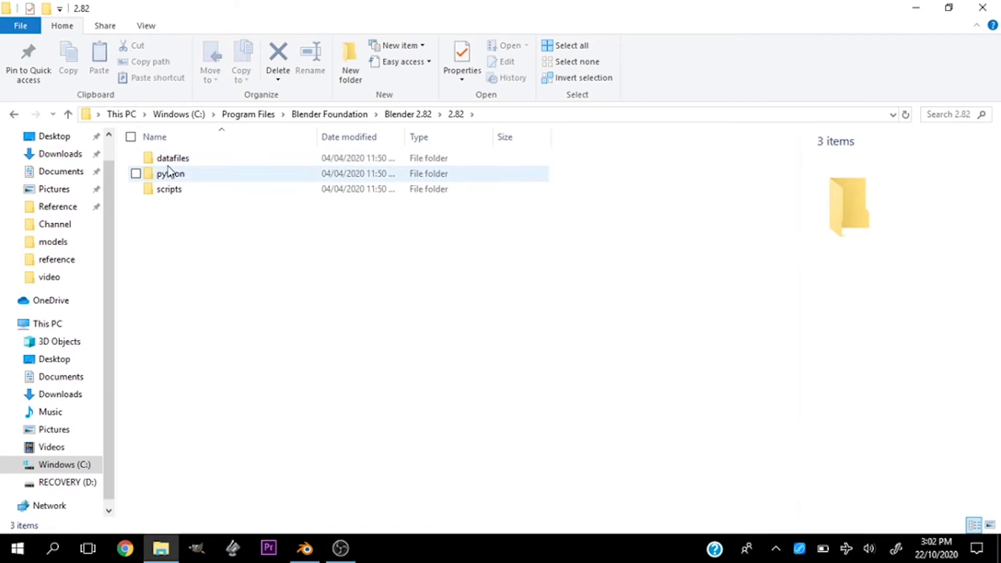
{"action": "double_click", "coordinate": [168, 161]}
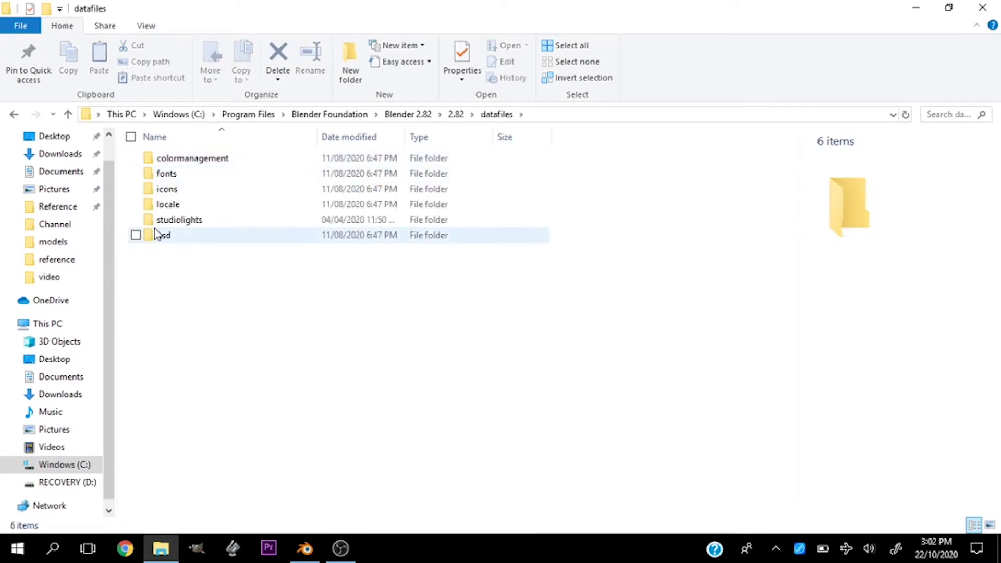
{"action": "double_click", "coordinate": [186, 223]}
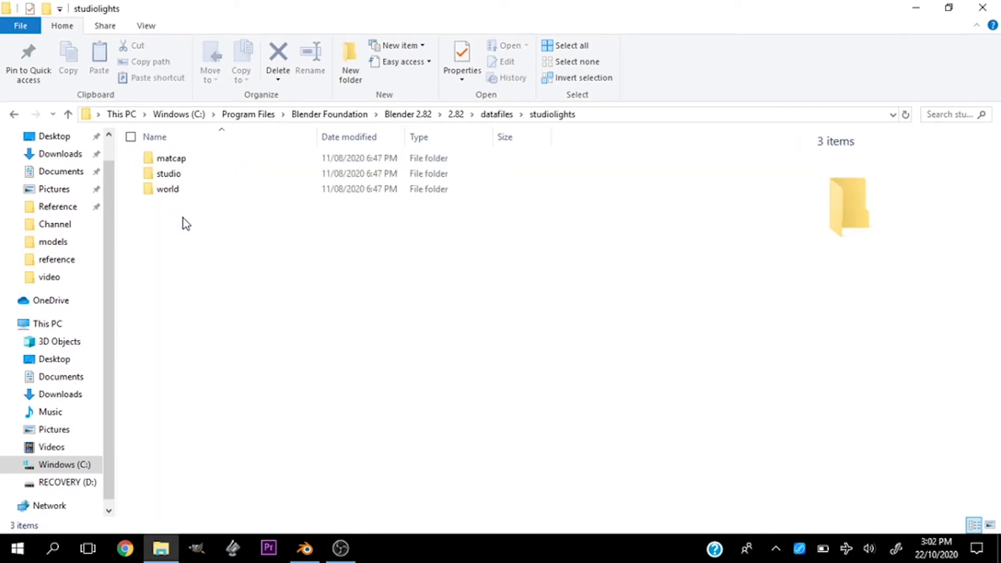
{"action": "double_click", "coordinate": [177, 192]}
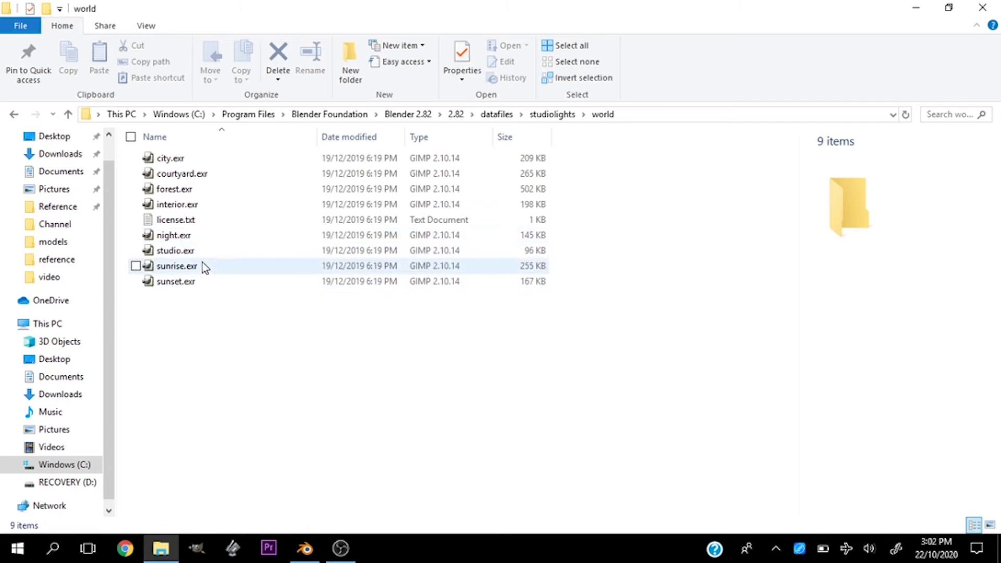
{"action": "left_click", "coordinate": [304, 548]}
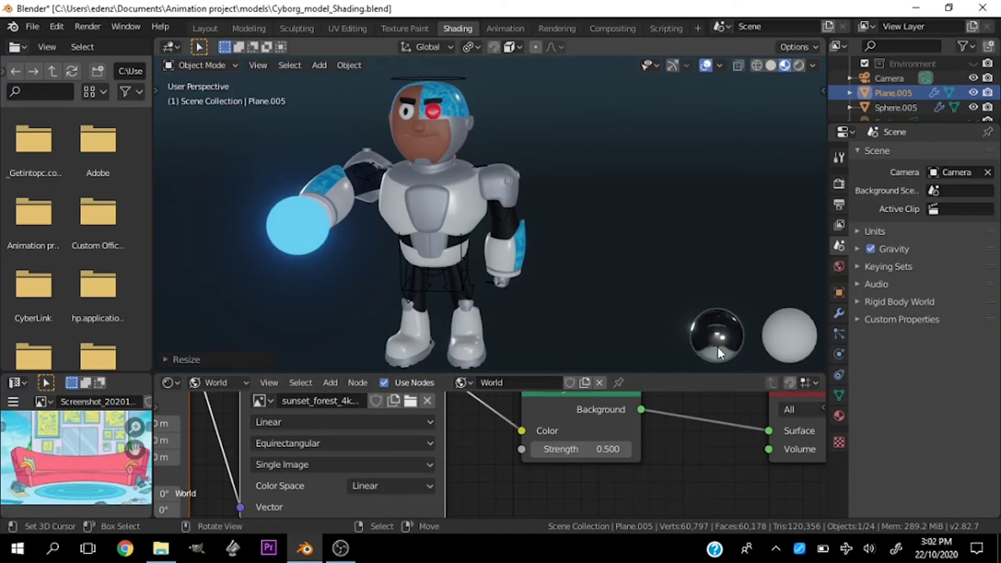
{"action": "left_click", "coordinate": [161, 548]}
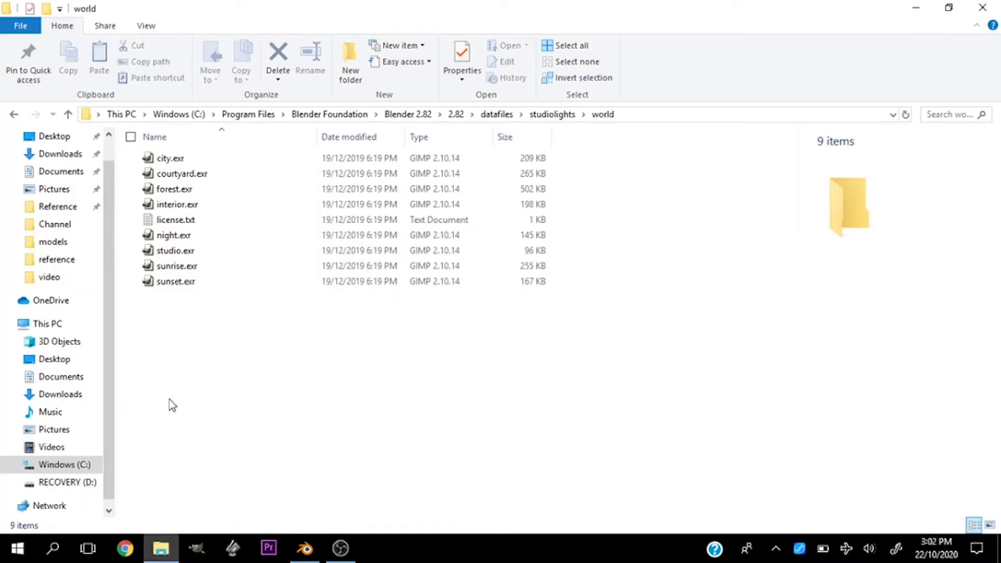
{"action": "left_click", "coordinate": [197, 251]}
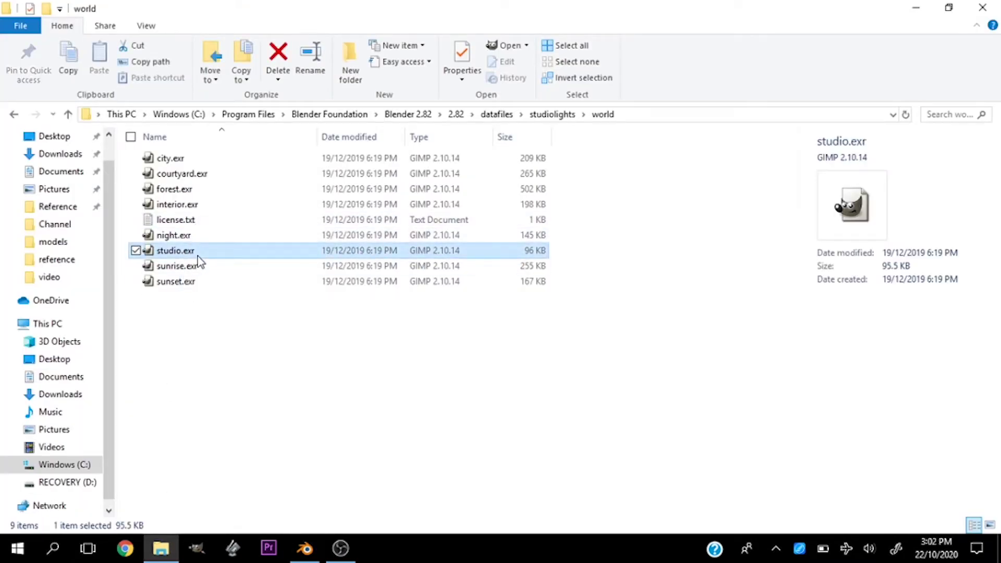
- Copy studio.exr into Documents\Animation\textures\HDRI's
{"action": "right_click", "coordinate": [197, 254]}
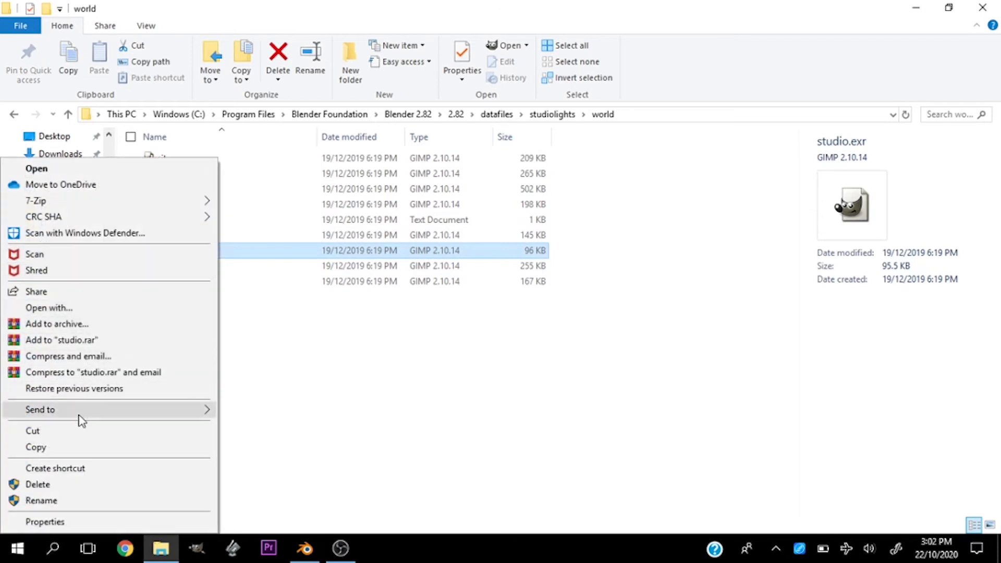
{"action": "left_click", "coordinate": [69, 450]}
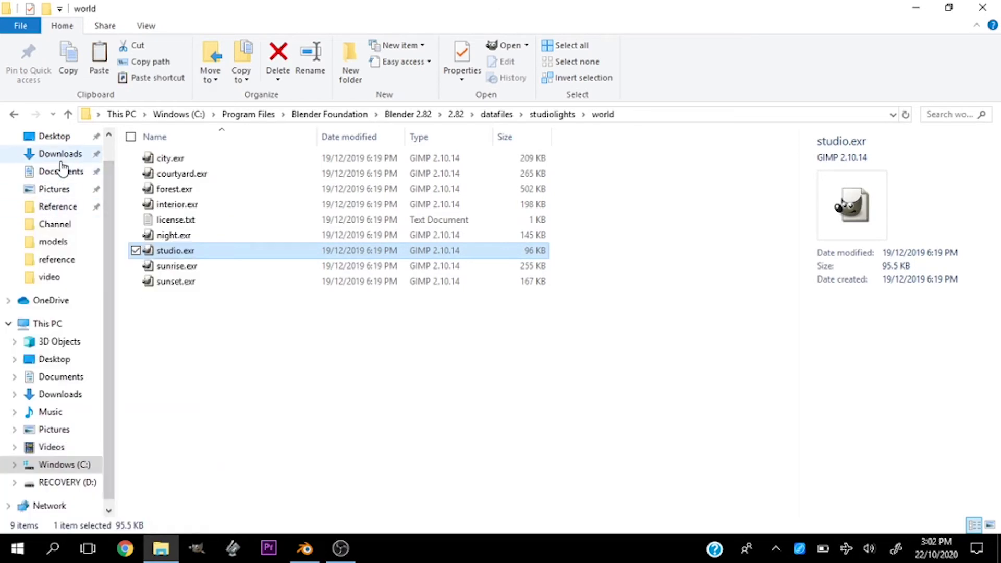
{"action": "left_click", "coordinate": [58, 376]}
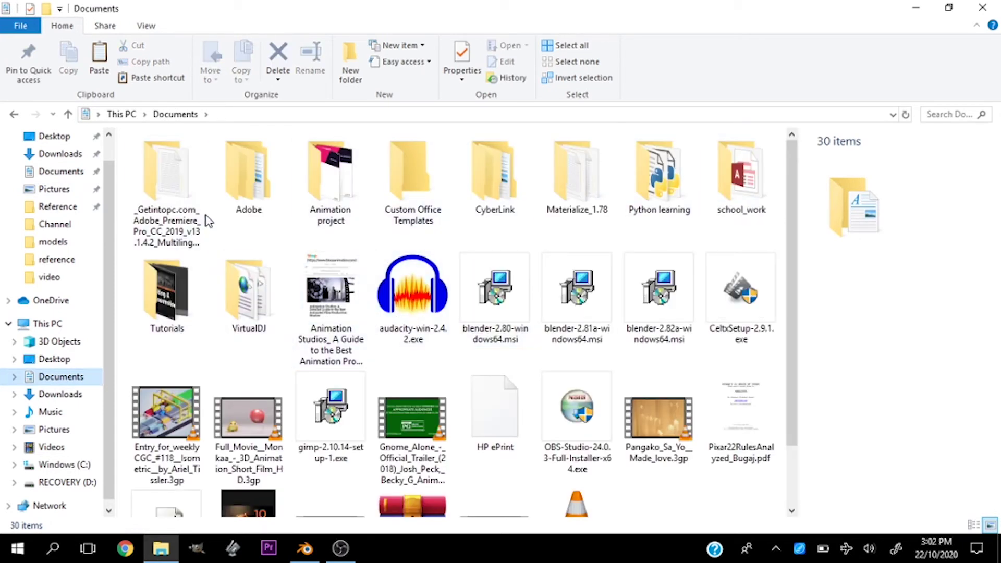
{"action": "double_click", "coordinate": [342, 218]}
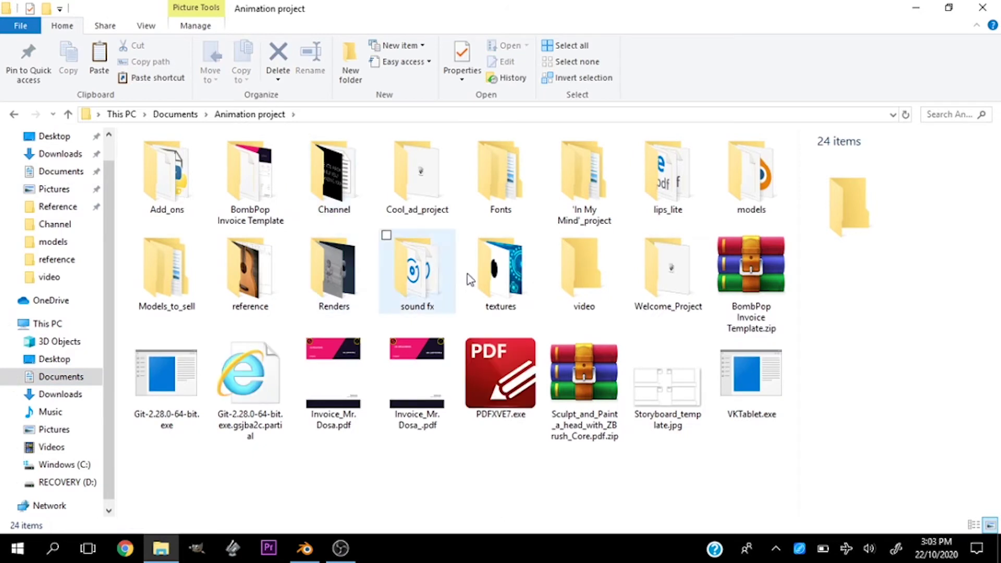
{"action": "double_click", "coordinate": [501, 277]}
{"action": "double_click", "coordinate": [560, 311]}
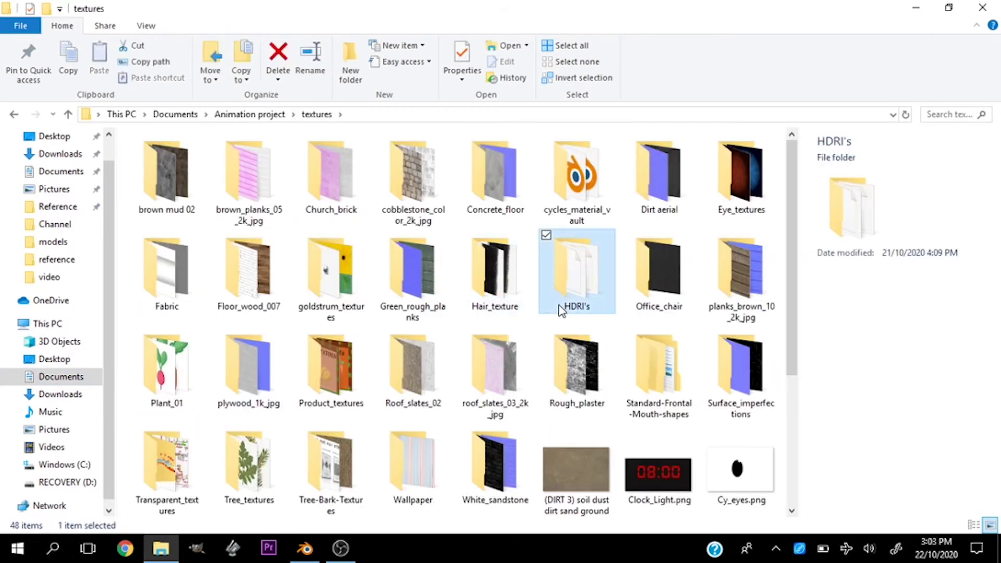
{"action": "right_click", "coordinate": [225, 237]}
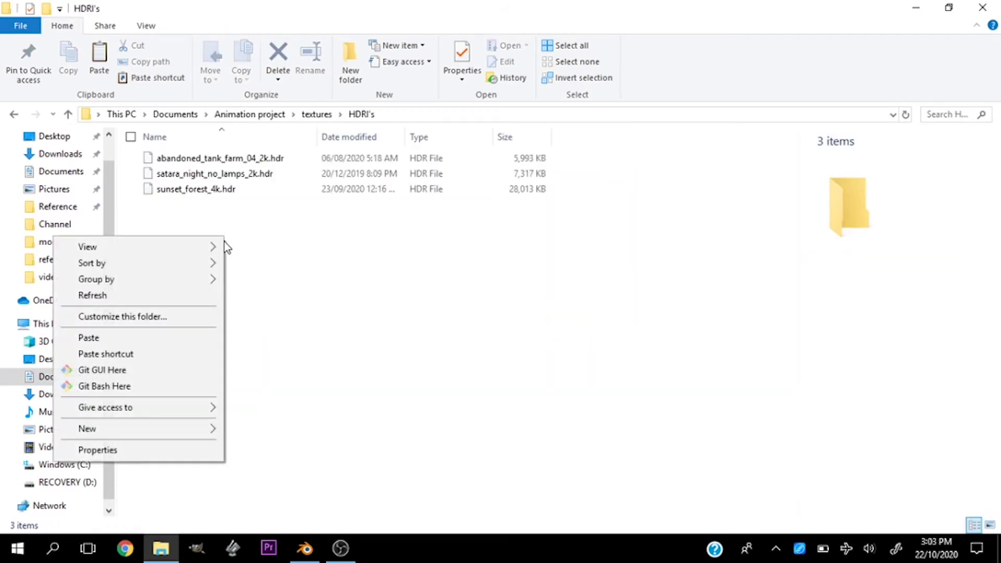
{"action": "left_click", "coordinate": [161, 341]}
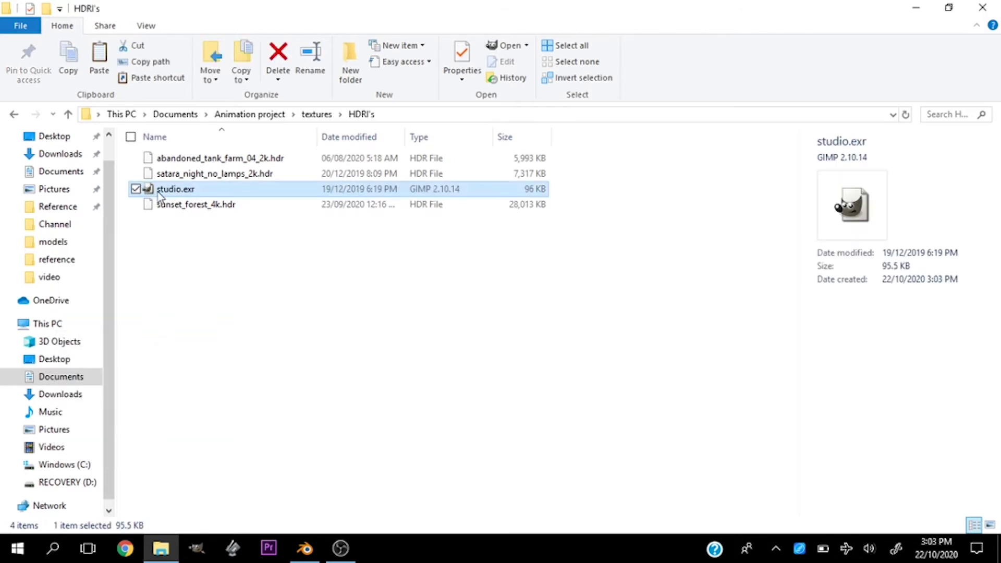
- From the Environment Texture node, browse to studio.exr with the browser in thumbnail view
{"action": "left_click", "coordinate": [294, 556]}
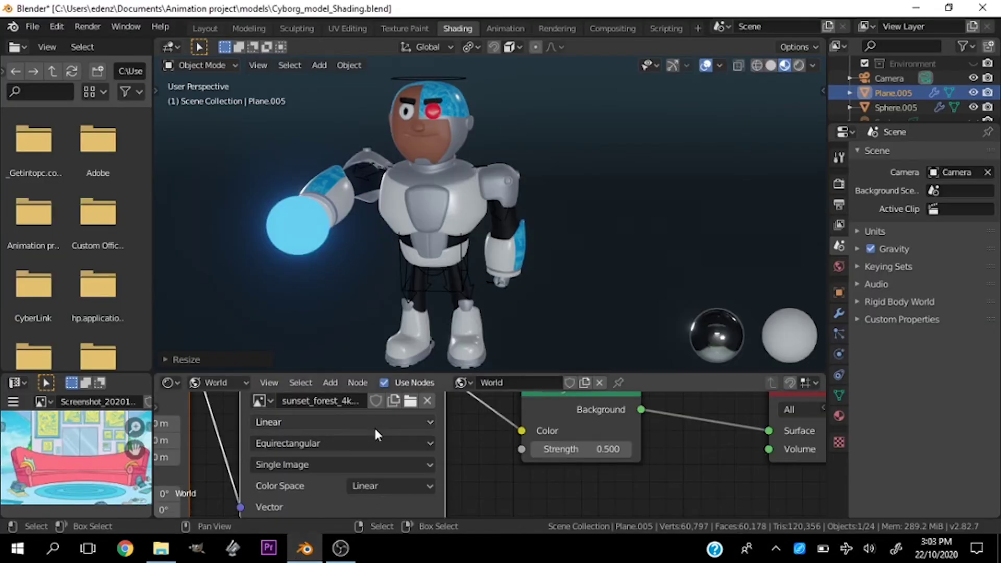
{"action": "left_click", "coordinate": [244, 385]}
{"action": "left_click", "coordinate": [406, 410]}
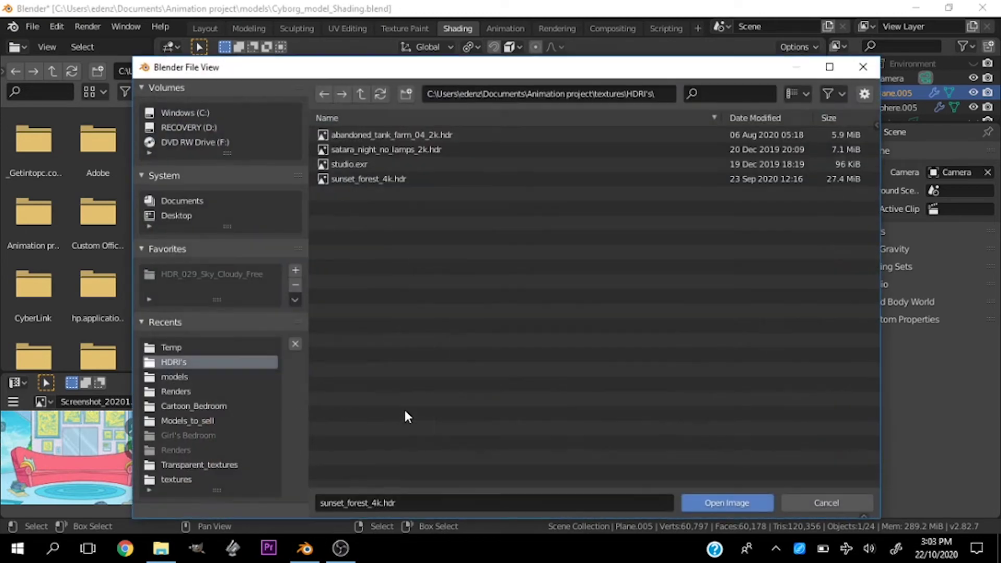
{"action": "left_click", "coordinate": [370, 165]}
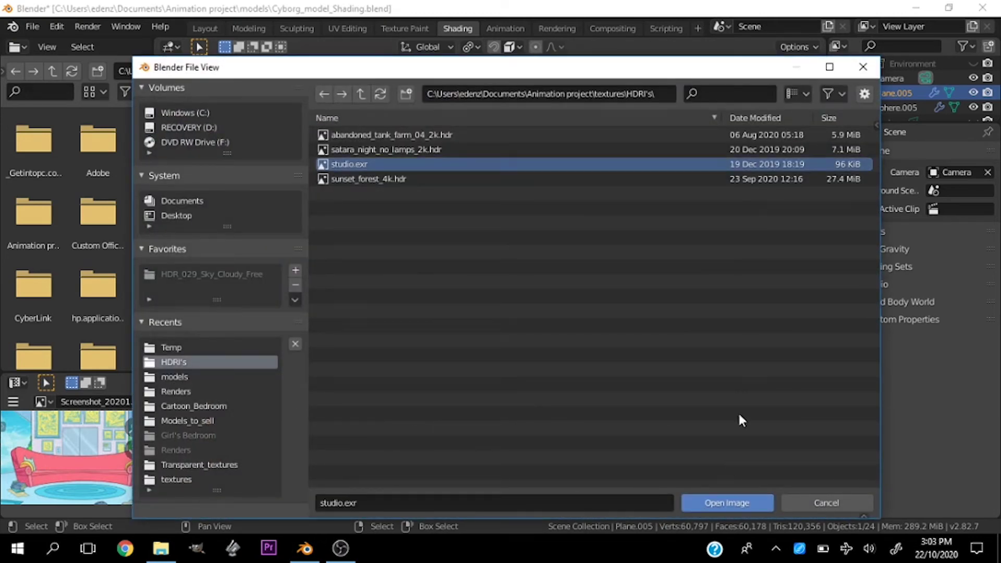
{"action": "left_click", "coordinate": [803, 95]}
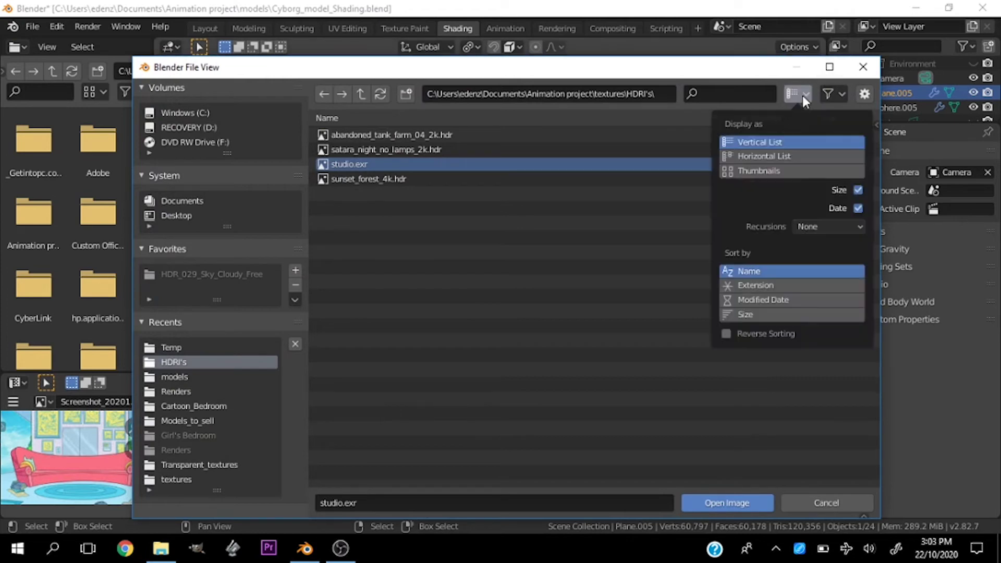
{"action": "left_click", "coordinate": [770, 168]}
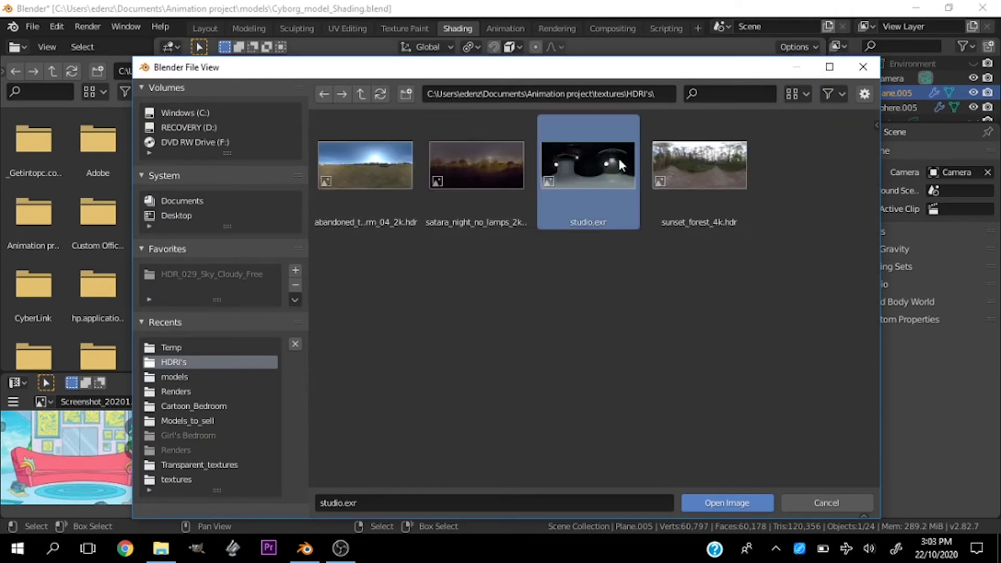
- Load studio.exr as the environment texture, switch to Rendered, and set strength 1.000
{"action": "left_click", "coordinate": [728, 501]}
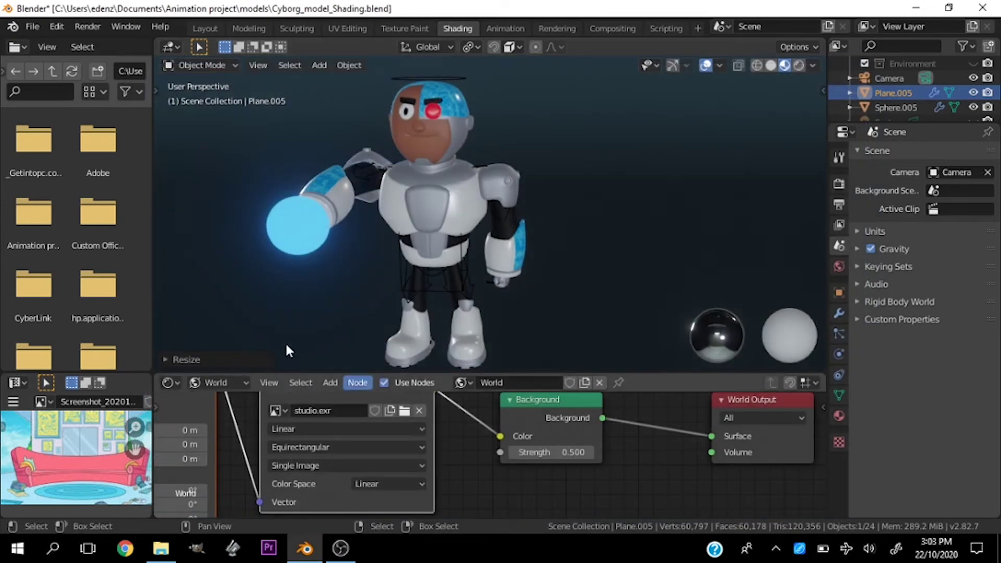
{"action": "scroll", "coordinate": [436, 210], "scroll_direction": "down", "scroll_amount": 2}
{"action": "key", "text": "z"}
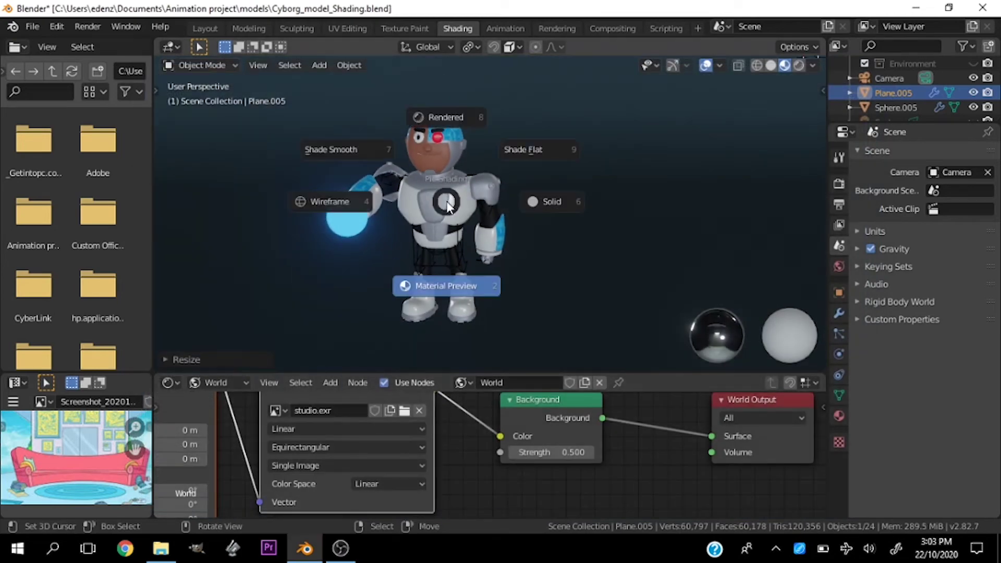
{"action": "left_click", "coordinate": [447, 136]}
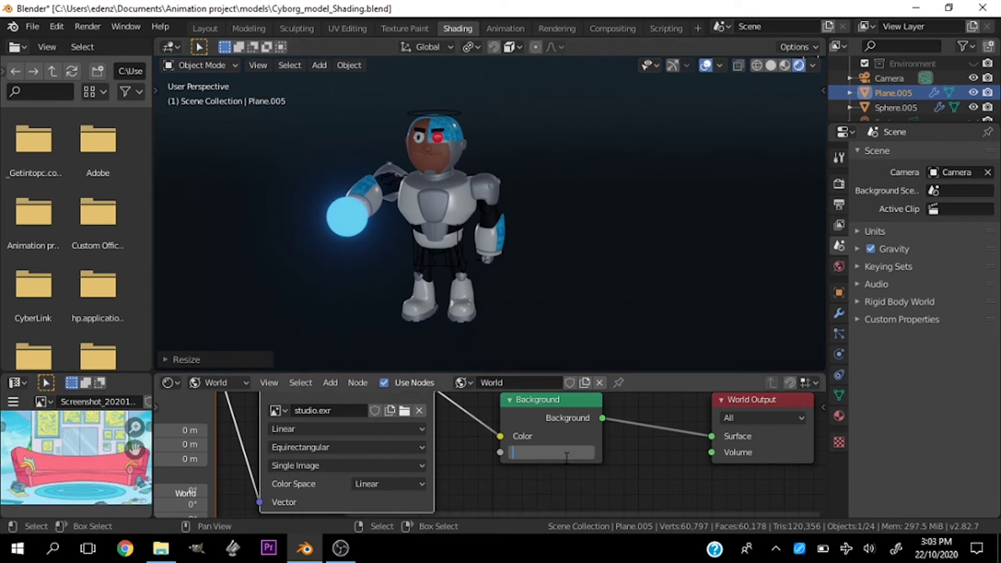
{"action": "key", "text": "Return"}
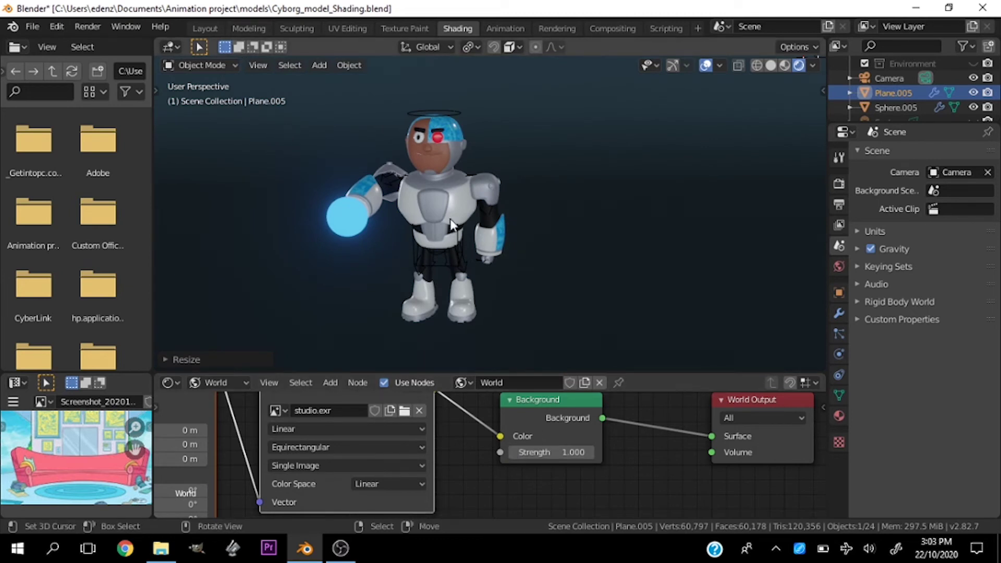
{"action": "scroll", "coordinate": [447, 198], "scroll_direction": "up", "scroll_amount": 2}
{"action": "scroll", "coordinate": [447, 198], "scroll_direction": "up", "scroll_amount": 2}
- Compare Material Preview against Rendered shading and orbit around the cyborg
{"action": "key", "text": "z"}
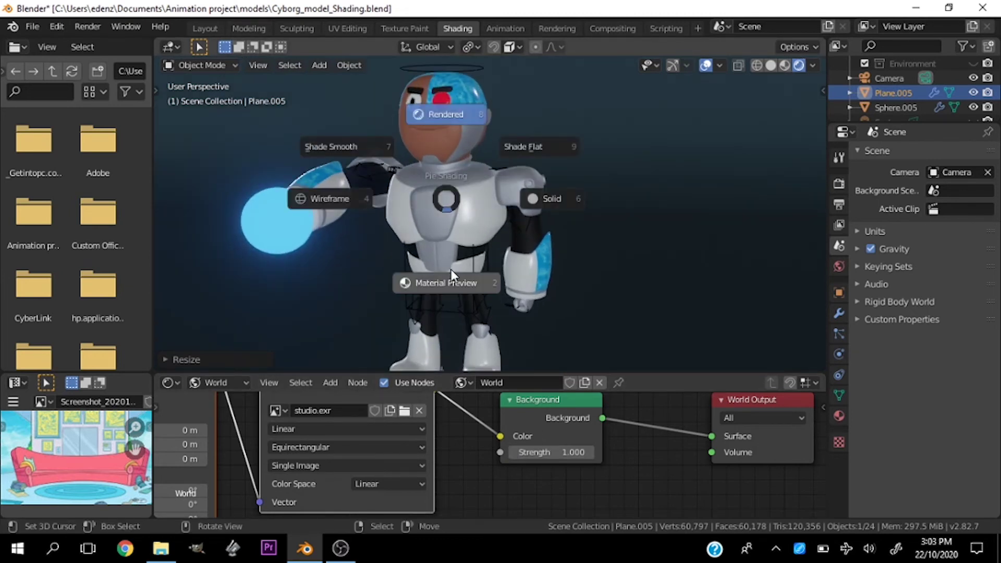
{"action": "left_click", "coordinate": [452, 275]}
{"action": "scroll", "coordinate": [453, 228], "scroll_direction": "down", "scroll_amount": 2}
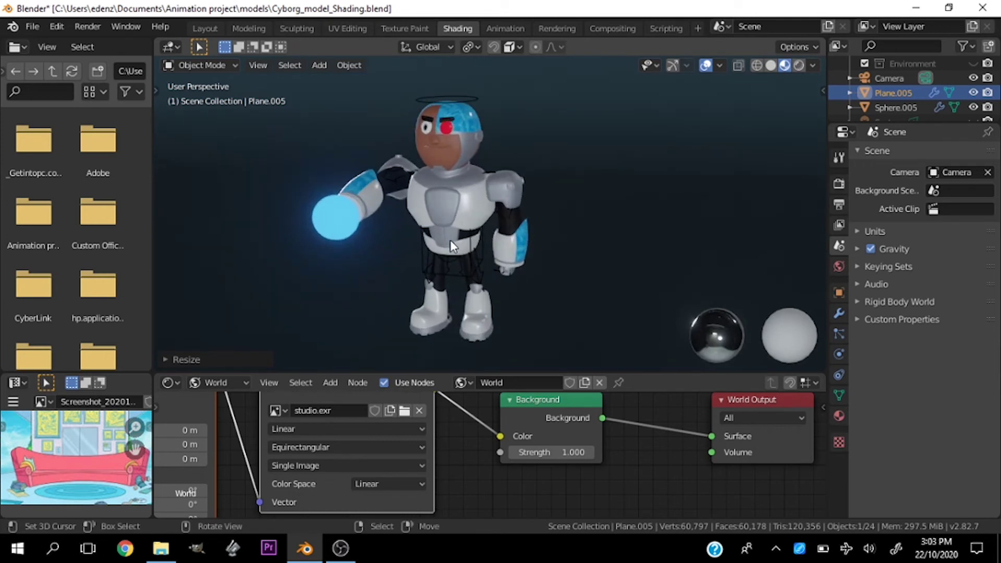
{"action": "key", "text": "z"}
{"action": "left_click", "coordinate": [452, 164]}
{"action": "scroll", "coordinate": [452, 164], "scroll_direction": "down", "scroll_amount": 2}
{"action": "mouse_move", "coordinate": [451, 164]}
{"action": "middle_mouse_down"}
{"action": "mouse_move", "coordinate": [575, 224]}
{"action": "mouse_move", "coordinate": [580, 215]}
{"action": "mouse_move", "coordinate": [279, 196]}
{"action": "mouse_move", "coordinate": [398, 236]}
{"action": "middle_mouse_up"}
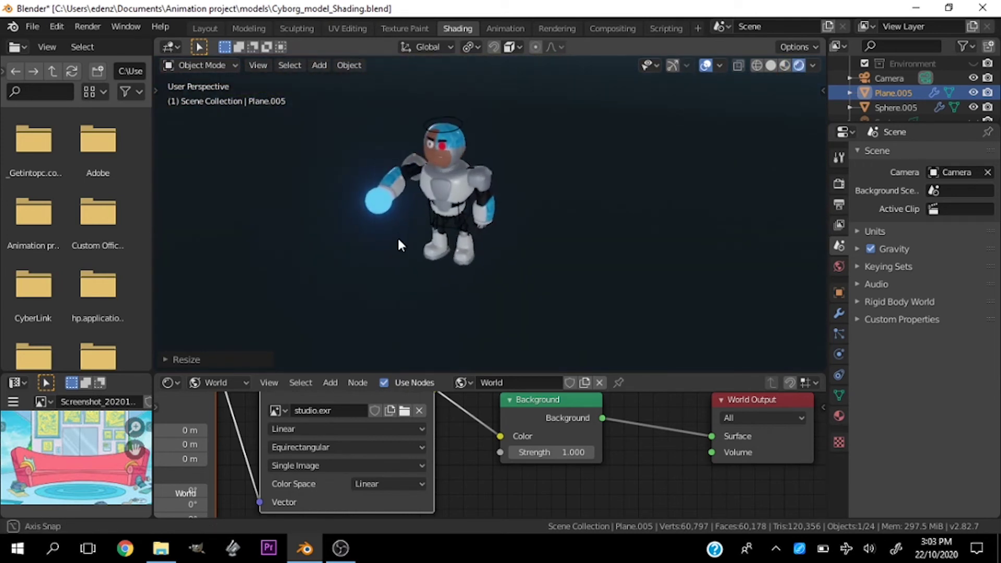
{"action": "scroll", "coordinate": [505, 269], "scroll_direction": "up", "scroll_amount": 4}
{"action": "scroll", "coordinate": [606, 261], "scroll_direction": "up", "scroll_amount": 1}
{"action": "scroll", "coordinate": [502, 83], "scroll_direction": "up", "scroll_amount": 2}
{"action": "scroll", "coordinate": [504, 92], "scroll_direction": "up", "scroll_amount": 2}
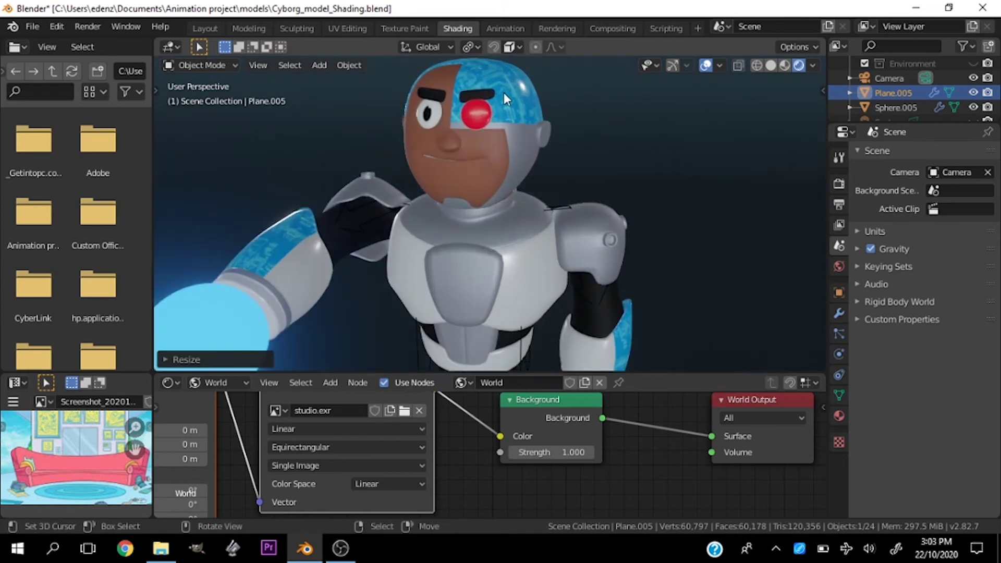
{"action": "scroll", "coordinate": [504, 92], "scroll_direction": "down", "scroll_amount": 5}
{"action": "mouse_move", "coordinate": [508, 159]}
{"action": "middle_mouse_down"}
{"action": "mouse_move", "coordinate": [549, 199]}
{"action": "mouse_move", "coordinate": [502, 178]}
{"action": "mouse_move", "coordinate": [553, 219]}
{"action": "middle_mouse_up"}
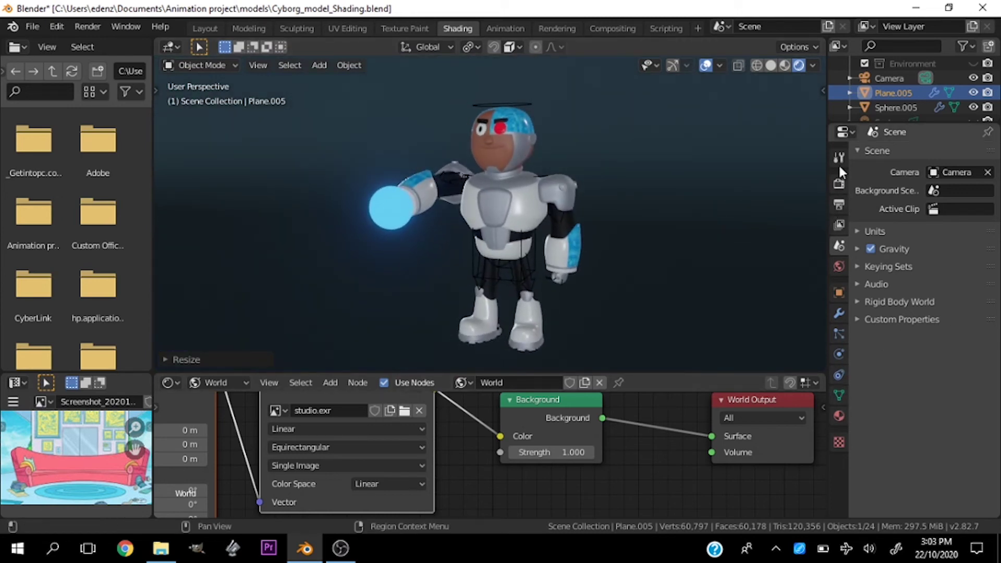
{"action": "scroll", "coordinate": [486, 227], "scroll_direction": "down", "scroll_amount": 3}
- Toggle the cyborg between Rendered and Material Preview, orbiting to compare
{"action": "scroll", "coordinate": [487, 230], "scroll_direction": "up", "scroll_amount": 5}
{"action": "key", "text": "z"}
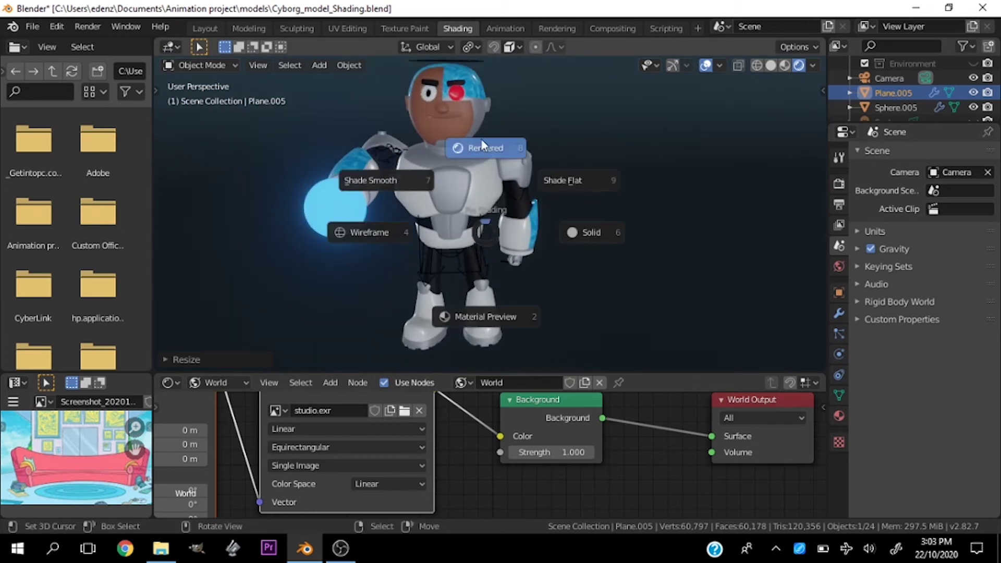
{"action": "left_click", "coordinate": [493, 229]}
{"action": "middle_click_drag", "start_coordinate": [500, 203], "coordinate": [391, 176]}
{"action": "scroll", "coordinate": [470, 143], "scroll_direction": "up", "scroll_amount": 4}
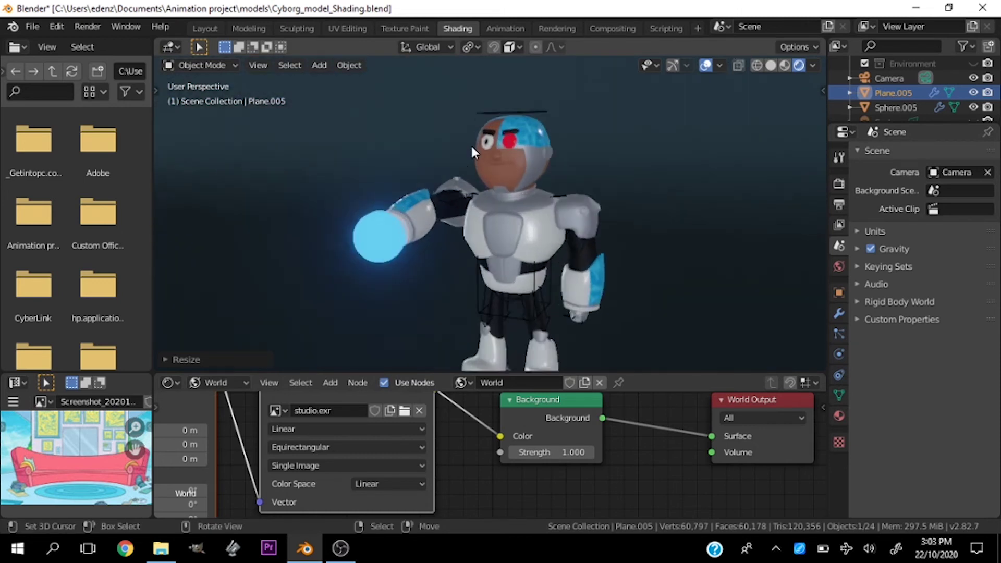
{"action": "scroll", "coordinate": [502, 216], "scroll_direction": "up", "scroll_amount": 2}
{"action": "key", "text": "z"}
{"action": "left_click", "coordinate": [497, 285]}
{"action": "scroll", "coordinate": [485, 225], "scroll_direction": "down", "scroll_amount": 2}
{"action": "mouse_move", "coordinate": [484, 218]}
{"action": "middle_mouse_down"}
{"action": "mouse_move", "coordinate": [556, 239]}
{"action": "mouse_move", "coordinate": [506, 249]}
{"action": "middle_mouse_up"}
{"action": "scroll", "coordinate": [542, 313], "scroll_direction": "down", "scroll_amount": 2}
- Flip to Rendered, back to Material Preview, and browse the preview HDRIs
{"action": "key", "text": "z"}
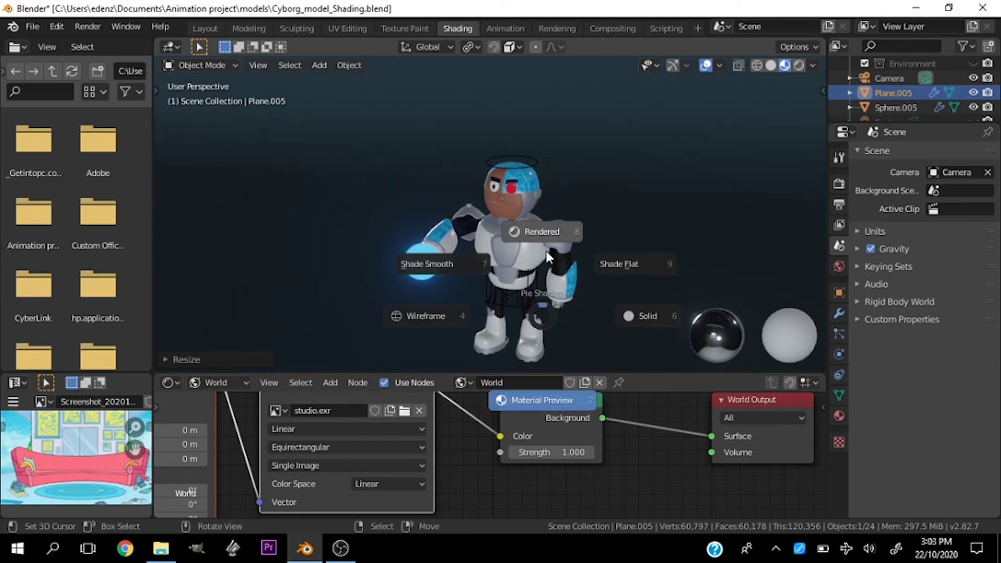
{"action": "left_click", "coordinate": [546, 251]}
{"action": "scroll", "coordinate": [547, 282], "scroll_direction": "down", "scroll_amount": 2}
{"action": "scroll", "coordinate": [548, 281], "scroll_direction": "up", "scroll_amount": 2}
{"action": "scroll", "coordinate": [574, 250], "scroll_direction": "down", "scroll_amount": 3}
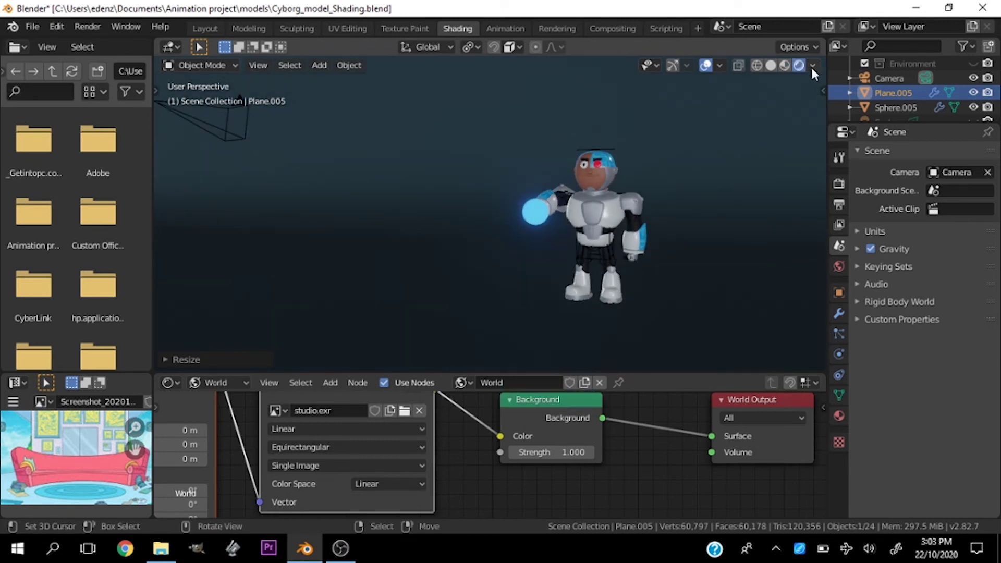
{"action": "key", "text": "z"}
{"action": "left_click", "coordinate": [582, 320]}
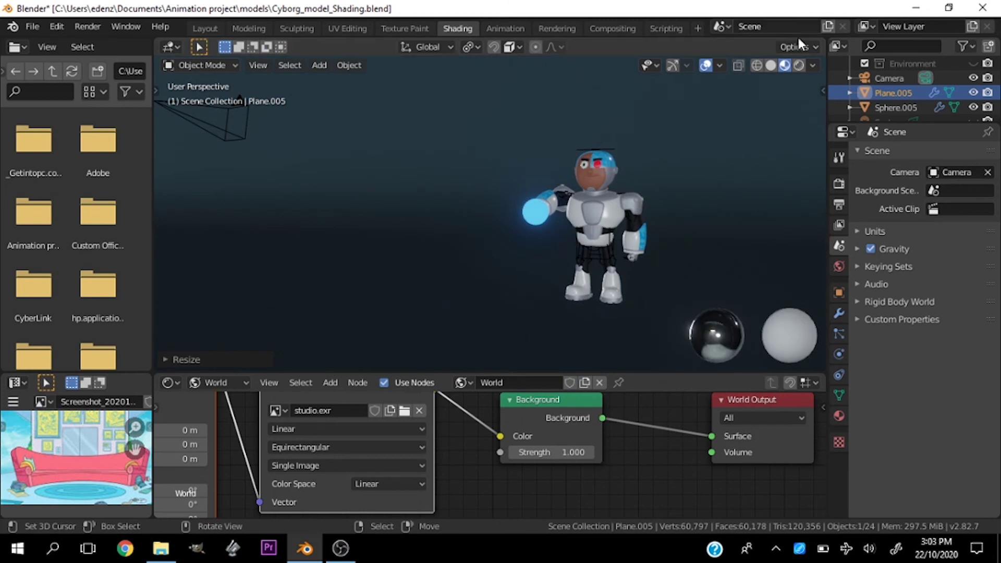
{"action": "left_click", "coordinate": [812, 66]}
{"action": "left_click", "coordinate": [793, 198]}
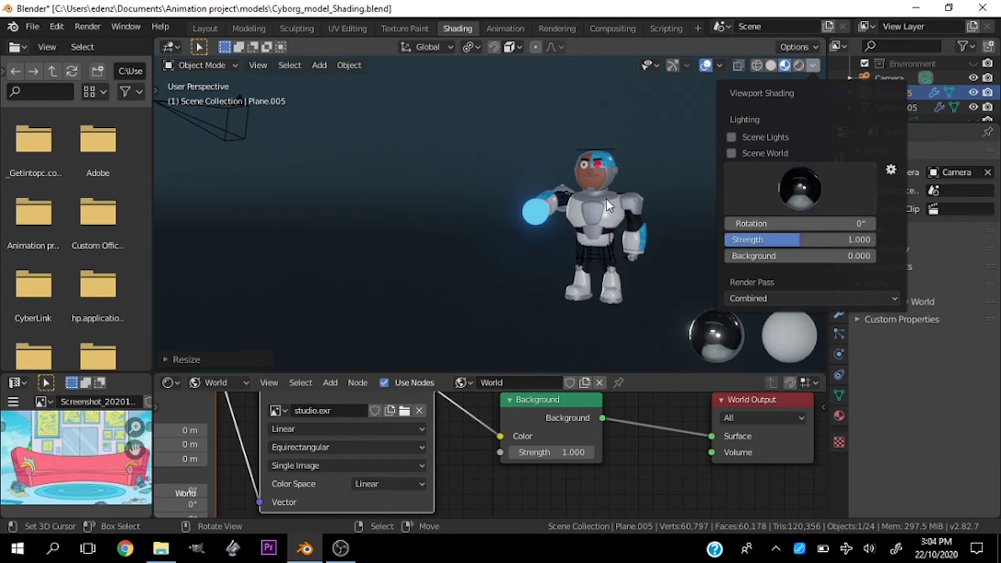
{"action": "mouse_move", "coordinate": [506, 236]}
{"action": "middle_mouse_down"}
{"action": "mouse_move", "coordinate": [545, 204]}
{"action": "mouse_move", "coordinate": [508, 162]}
{"action": "mouse_move", "coordinate": [576, 162]}
{"action": "mouse_move", "coordinate": [585, 239]}
{"action": "middle_mouse_up"}
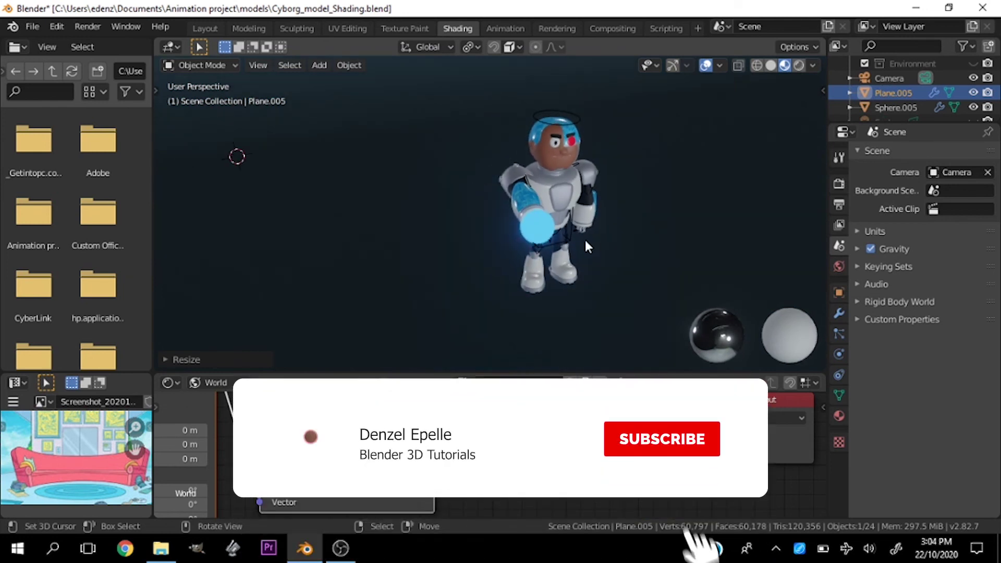